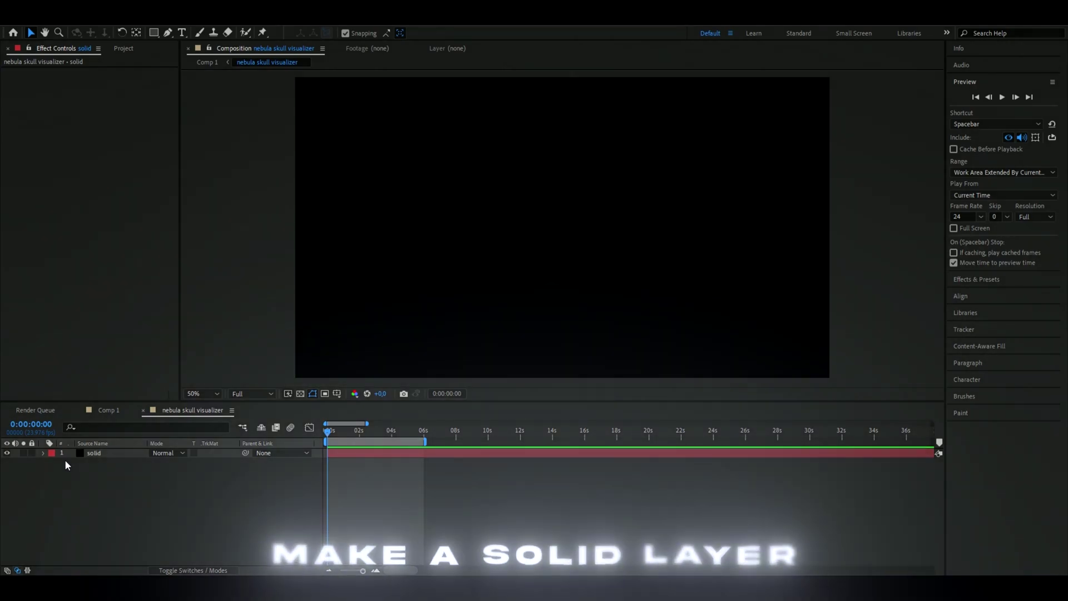
Apply the Element effect to the solid layer and open its scene setup
{"action": "left_click", "coordinate": [87, 453]}
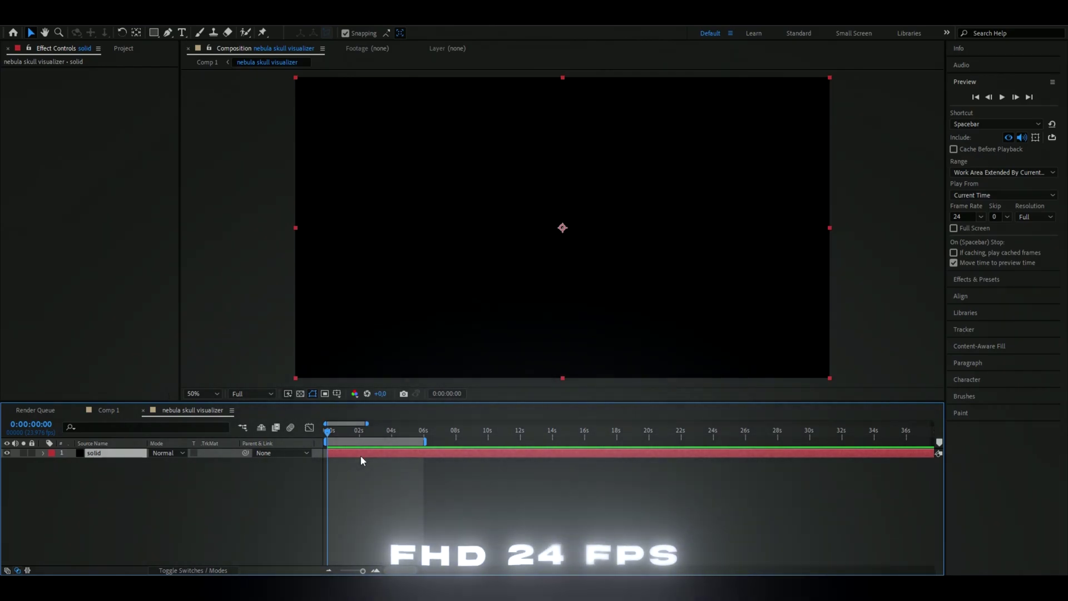
{"action": "key", "text": "ctrl+space"}
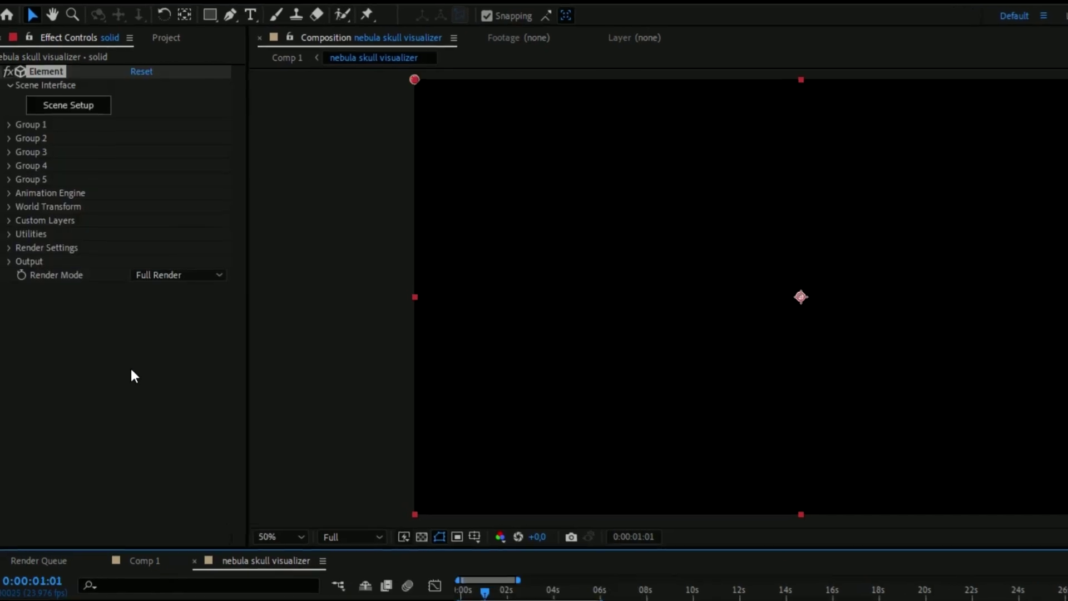
{"action": "left_click", "coordinate": [82, 120]}
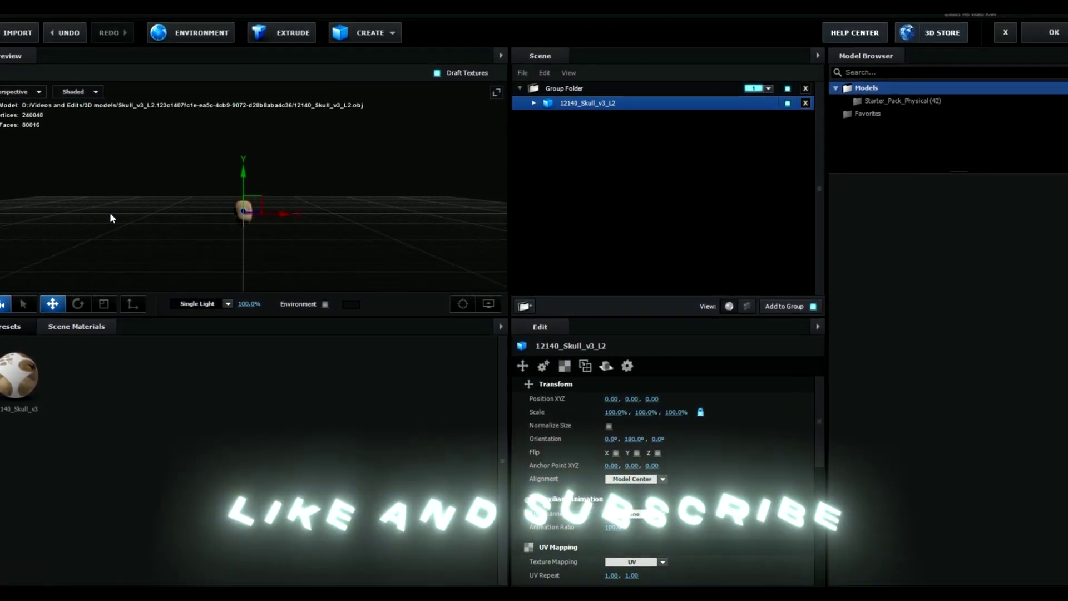
Import the 12140_Skull_v3_L2.obj model into the scene and set its X orientation to 90°
{"action": "left_click_drag", "start_coordinate": [255, 244], "coordinate": [296, 234]}
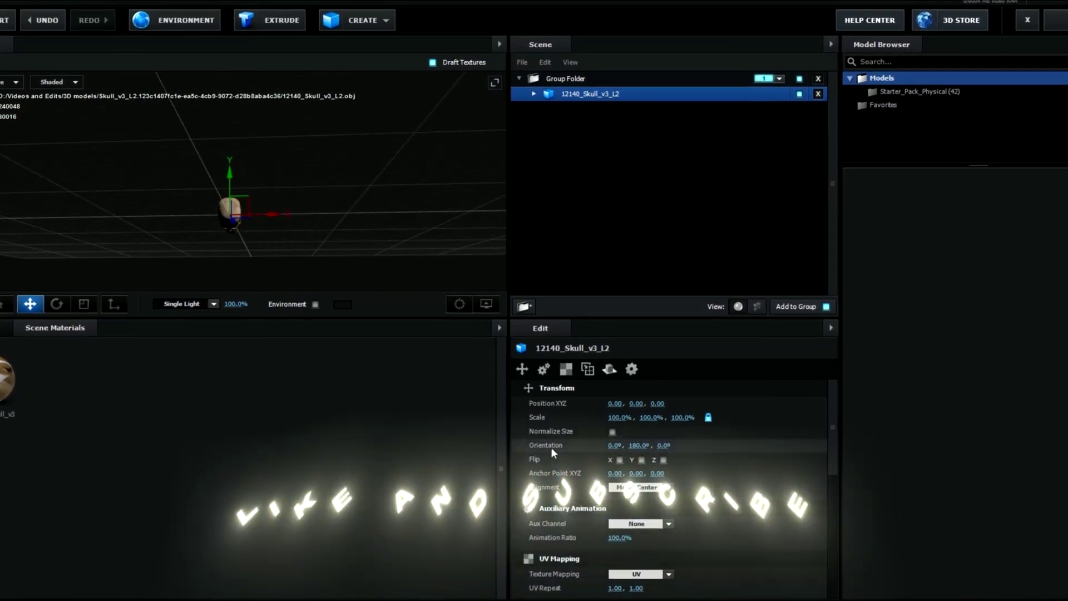
{"action": "left_click", "coordinate": [613, 444]}
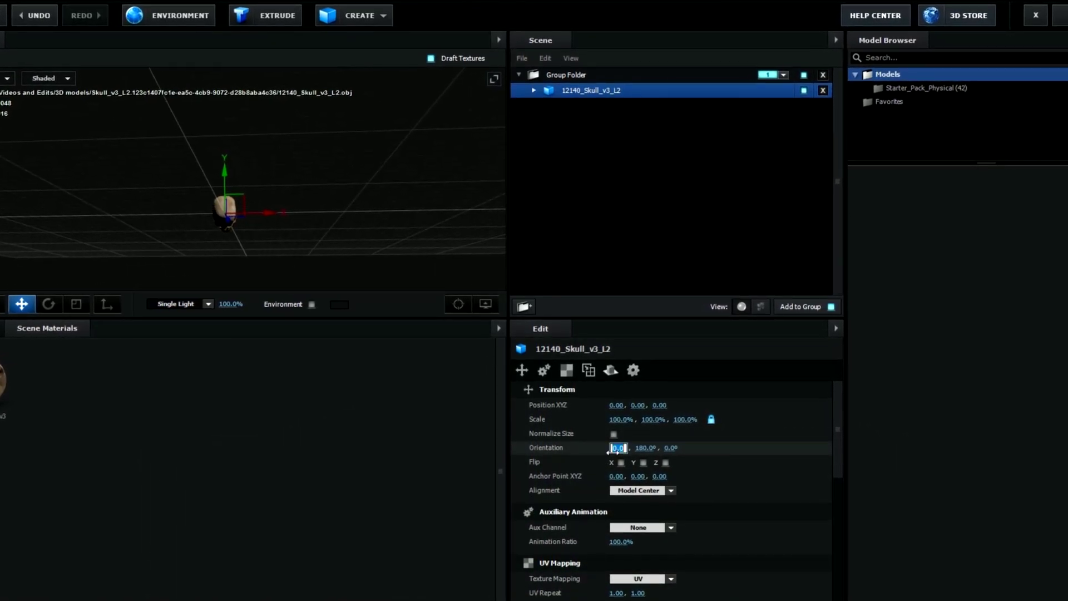
{"action": "type", "text": "90"}
{"action": "key", "text": "Return"}
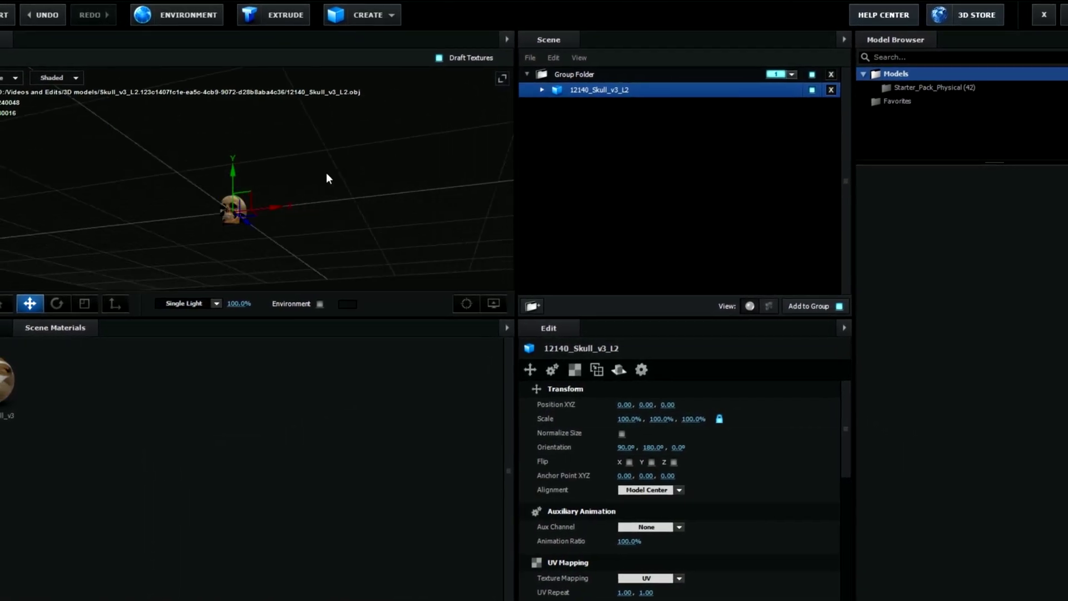
{"action": "left_click_drag", "start_coordinate": [326, 172], "coordinate": [356, 182]}
{"action": "scroll", "coordinate": [356, 183], "scroll_direction": "up", "scroll_amount": 3}
Apply the Chrome preset from the Physical materials to the skull model
{"action": "left_click", "coordinate": [7, 328]}
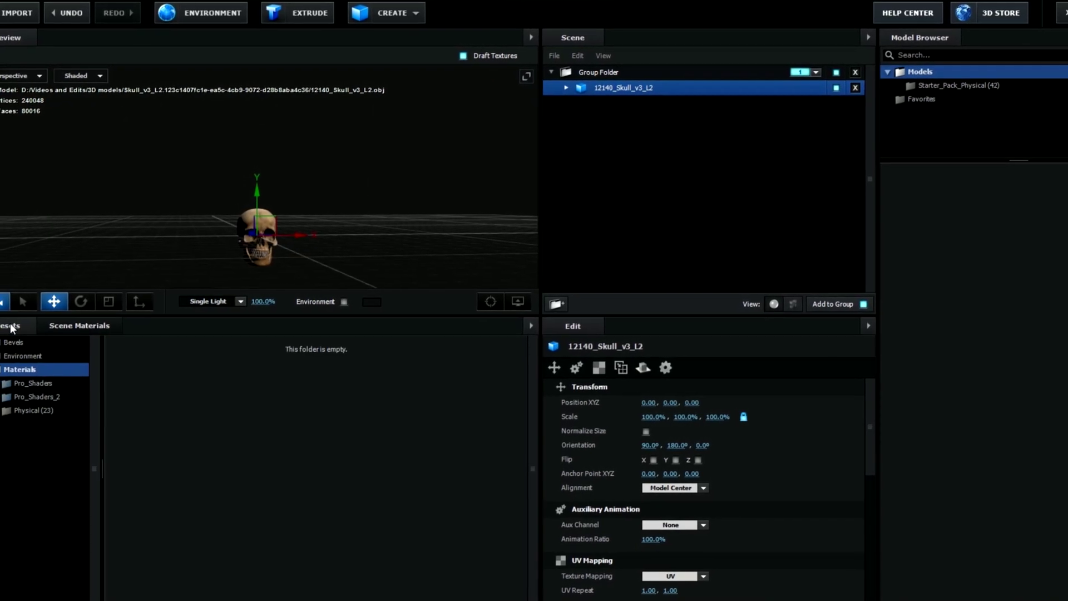
{"action": "left_click", "coordinate": [34, 412]}
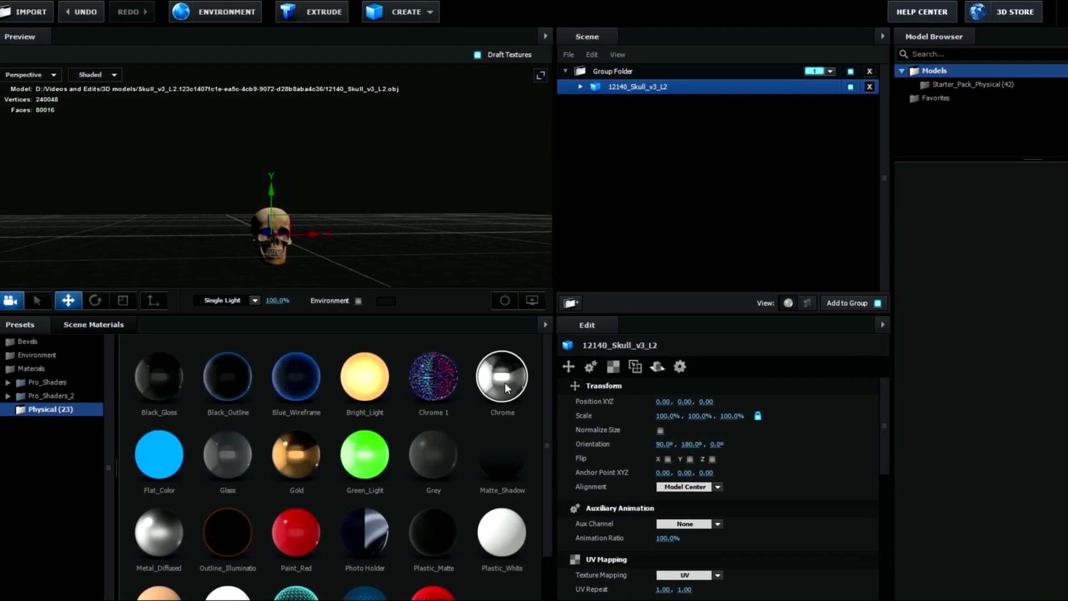
{"action": "double_click", "coordinate": [505, 383]}
{"action": "left_click_drag", "start_coordinate": [422, 182], "coordinate": [269, 285]}
{"action": "scroll", "coordinate": [271, 268], "scroll_direction": "up", "scroll_amount": 3}
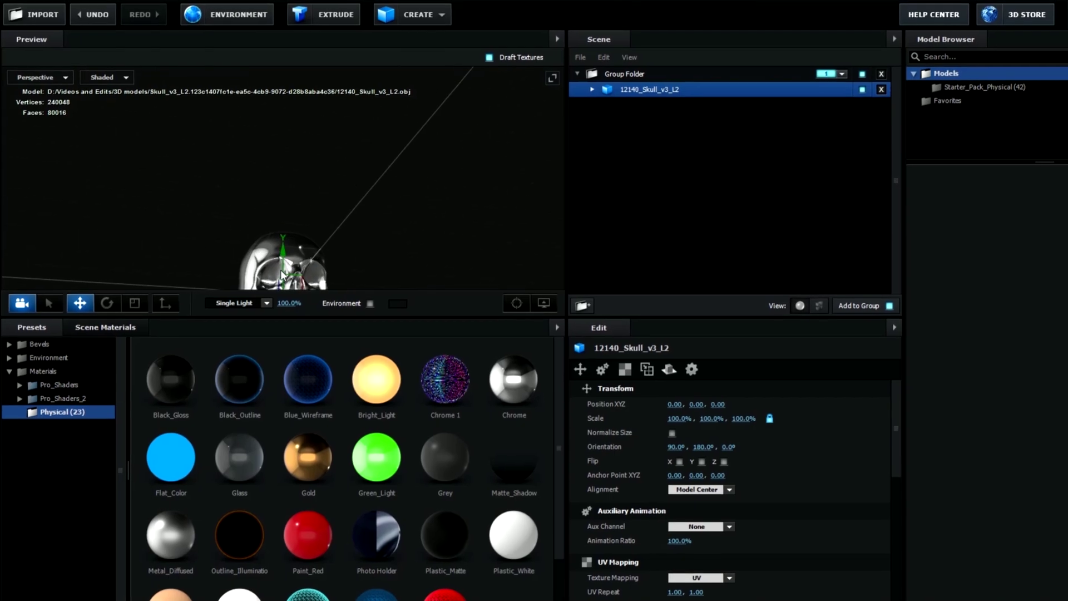
{"action": "scroll", "coordinate": [280, 269], "scroll_direction": "down", "scroll_amount": 3}
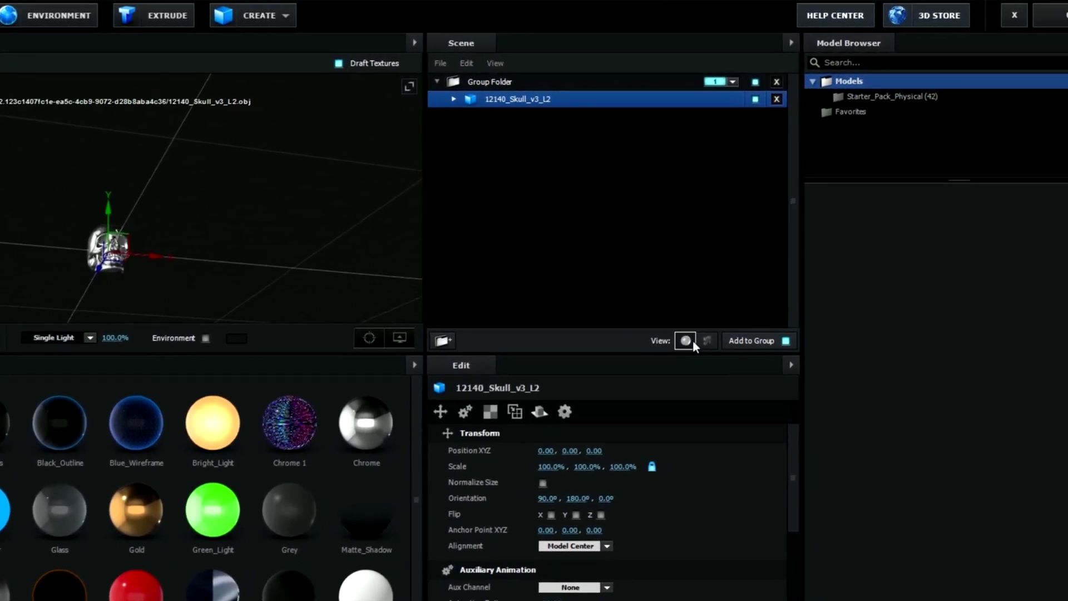
Switch the scene to mesh view, expand the skull model into its parts, and check the main skull mesh by toggling its visibility
{"action": "left_click", "coordinate": [708, 342]}
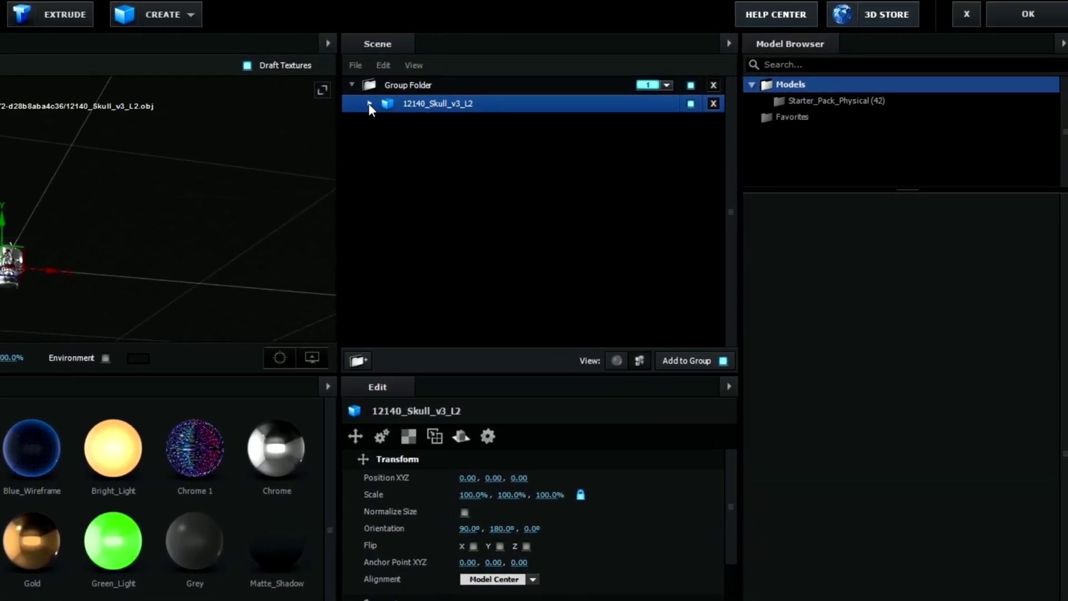
{"action": "left_click", "coordinate": [369, 103]}
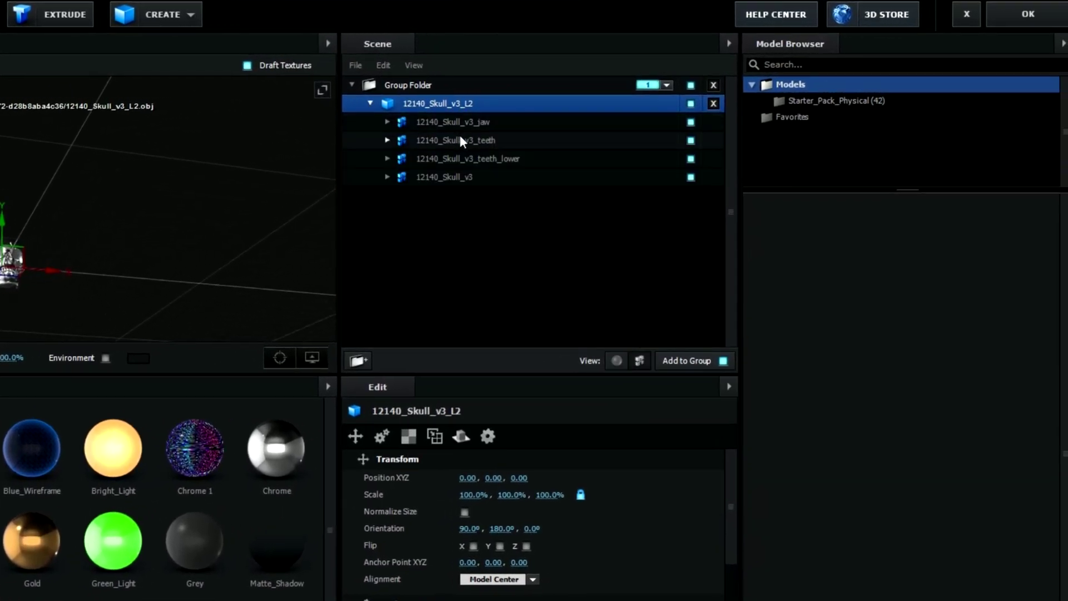
{"action": "left_click", "coordinate": [691, 178]}
{"action": "left_click", "coordinate": [691, 177]}
Assign the lower teeth mesh to auxiliary animation Channel 1
{"action": "left_click", "coordinate": [451, 158]}
{"action": "right_click", "coordinate": [518, 157]}
{"action": "mouse_move", "coordinate": [582, 186]}
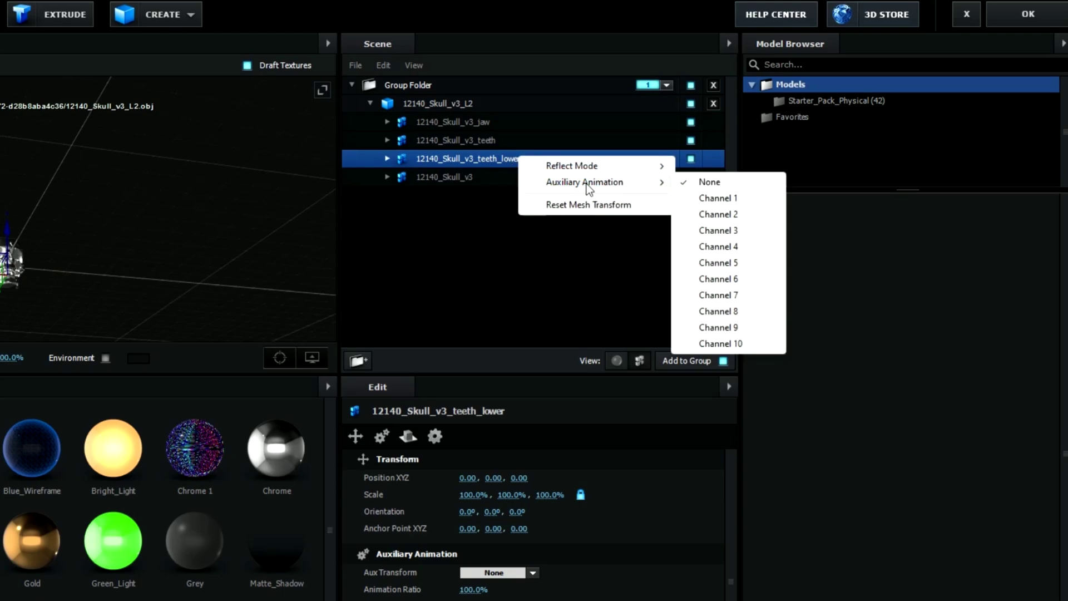
{"action": "left_click", "coordinate": [722, 199]}
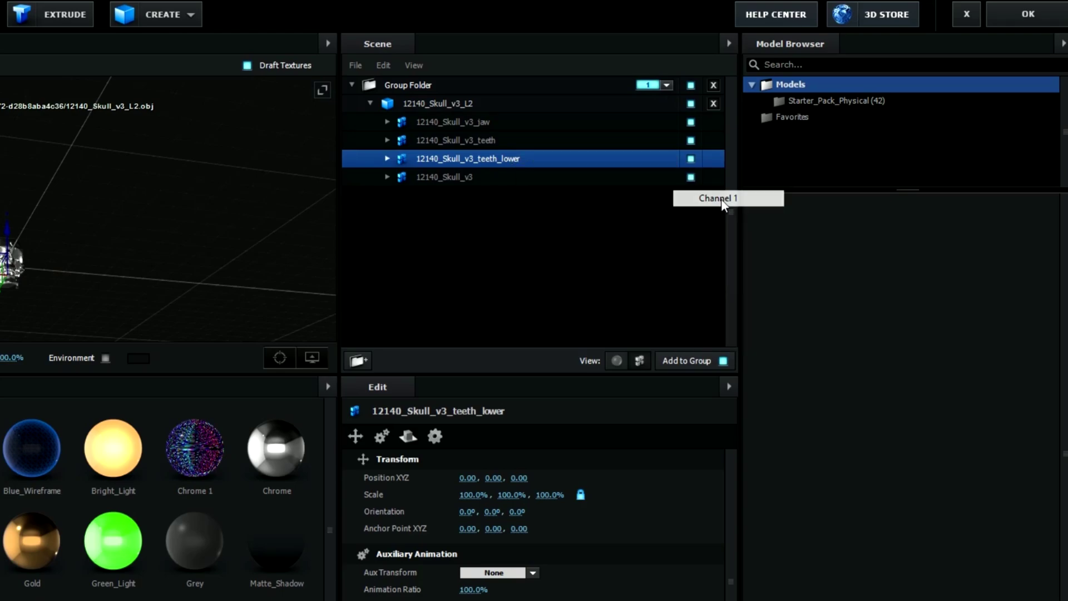
Assign the jaw mesh to auxiliary animation Channel 2 and accept the scene setup
{"action": "left_click", "coordinate": [507, 121]}
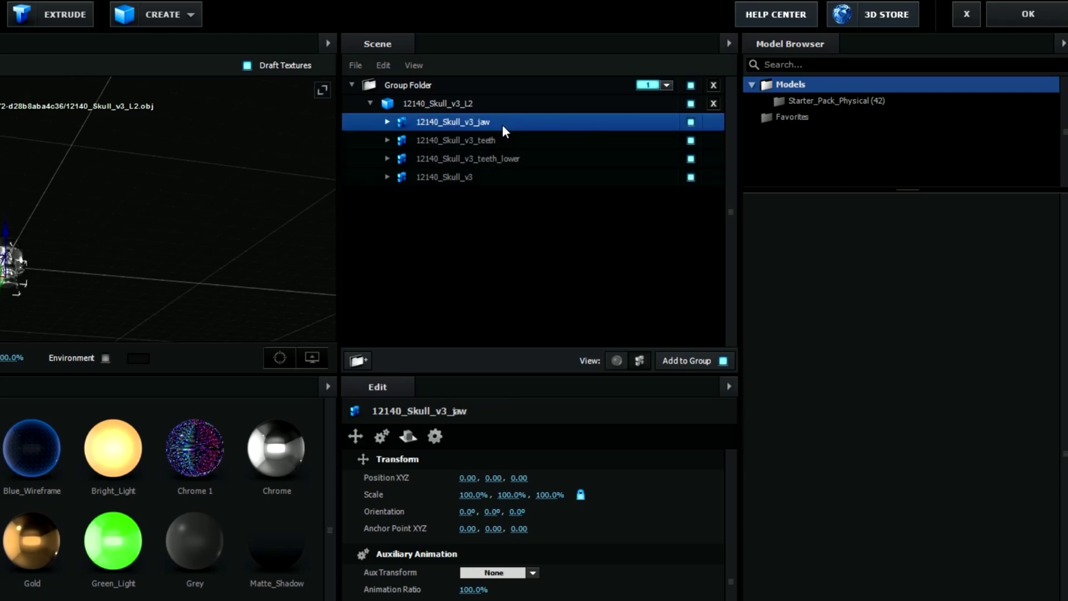
{"action": "right_click", "coordinate": [513, 123]}
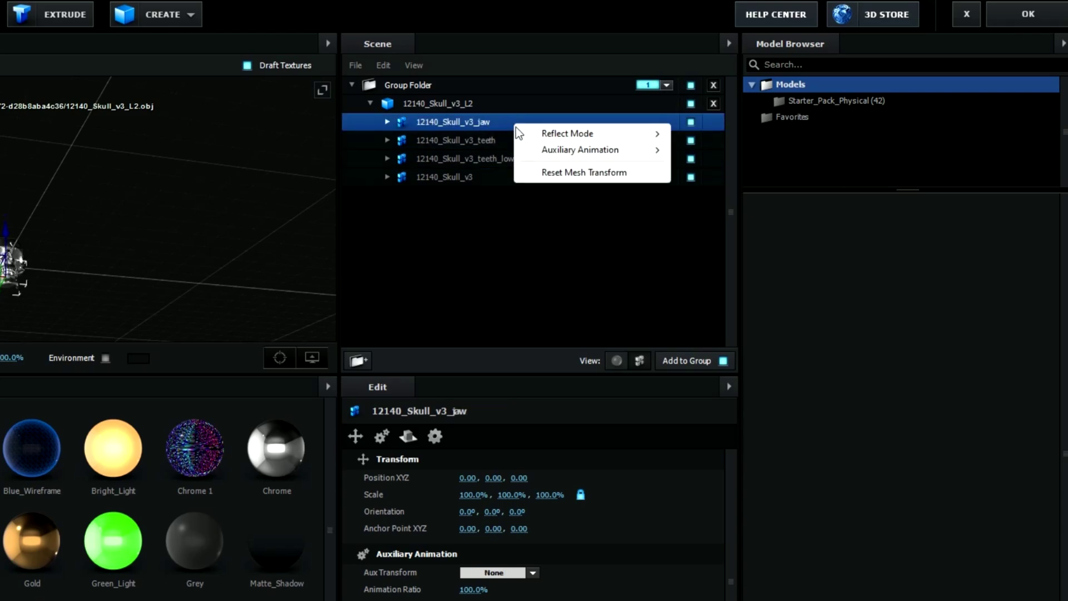
{"action": "mouse_move", "coordinate": [539, 153]}
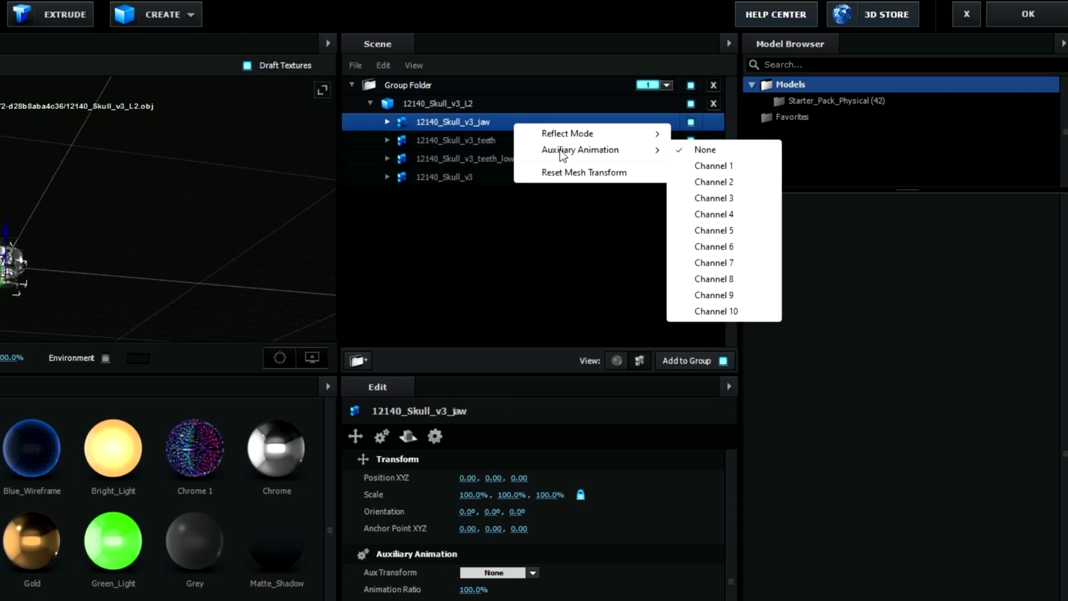
{"action": "left_click", "coordinate": [722, 185]}
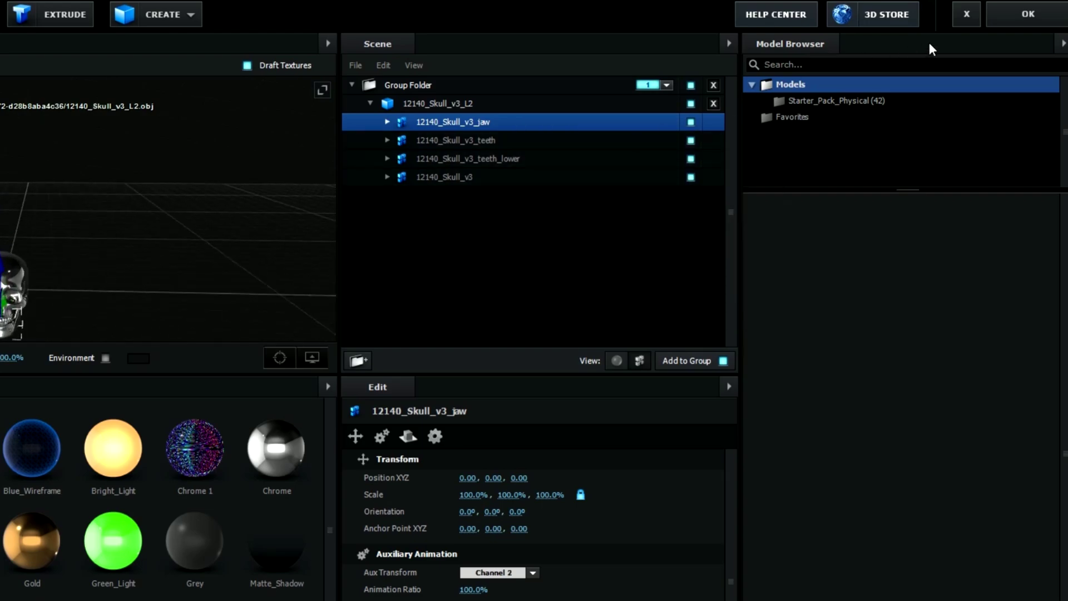
{"action": "left_click", "coordinate": [1027, 12]}
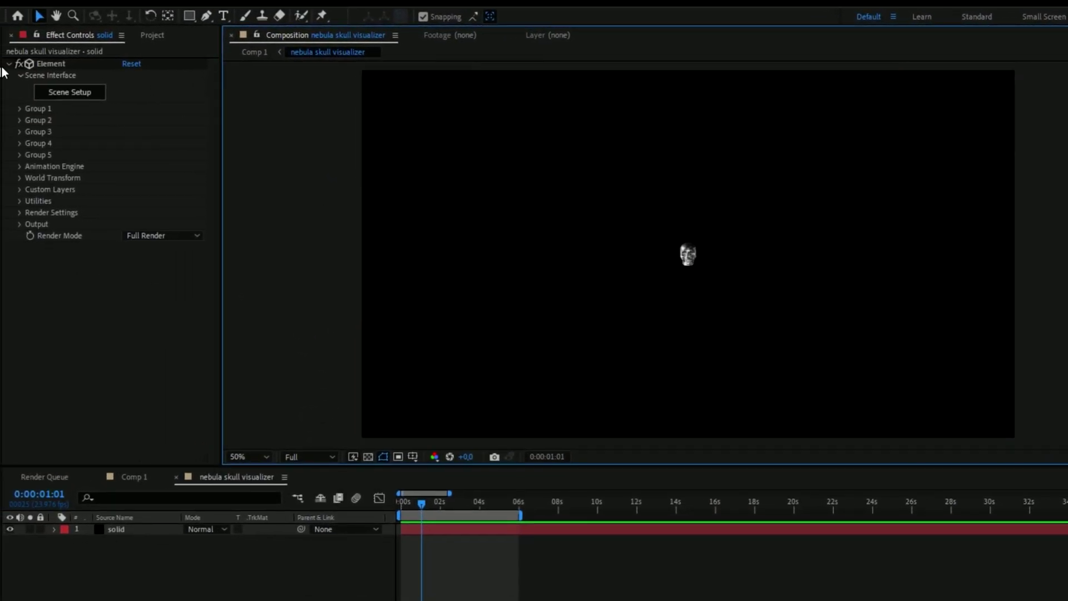
Set the particle size of Group 1 in the Element effect to 97.5
{"action": "left_click", "coordinate": [19, 109]}
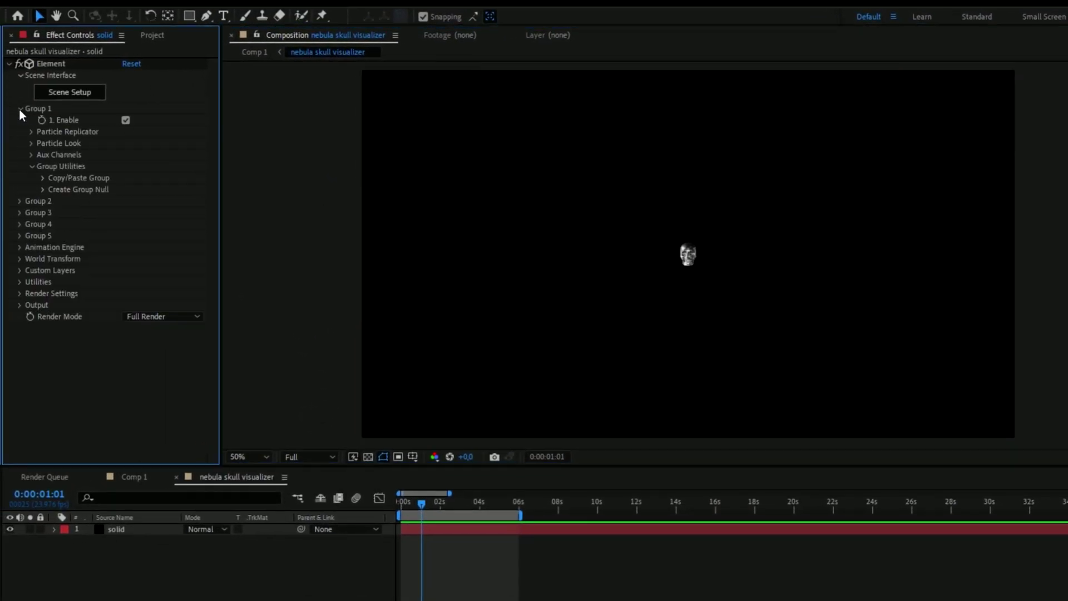
{"action": "left_click", "coordinate": [31, 143]}
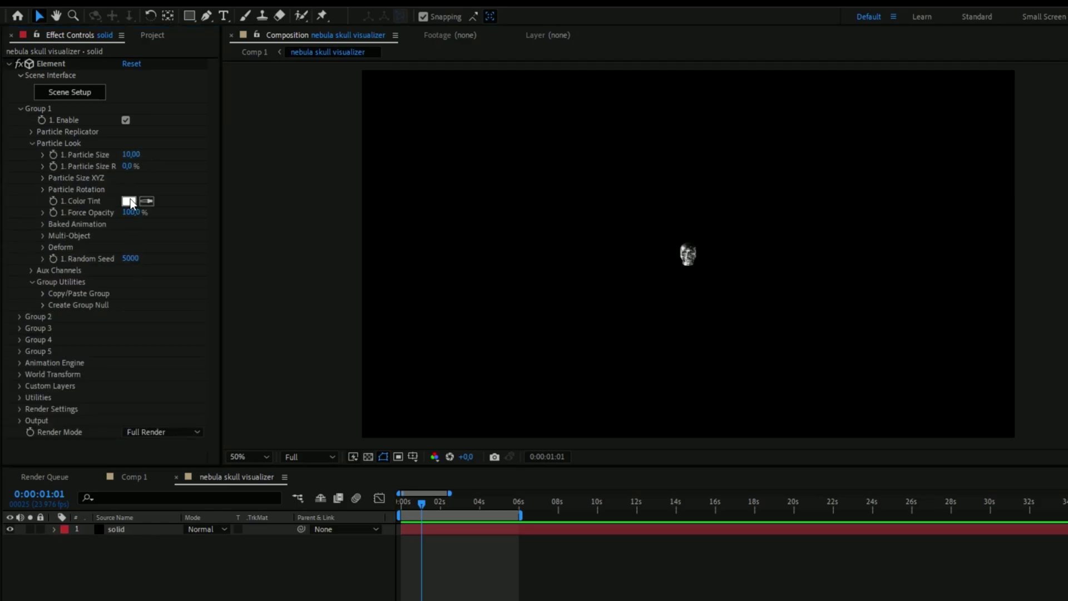
{"action": "left_click", "coordinate": [131, 154]}
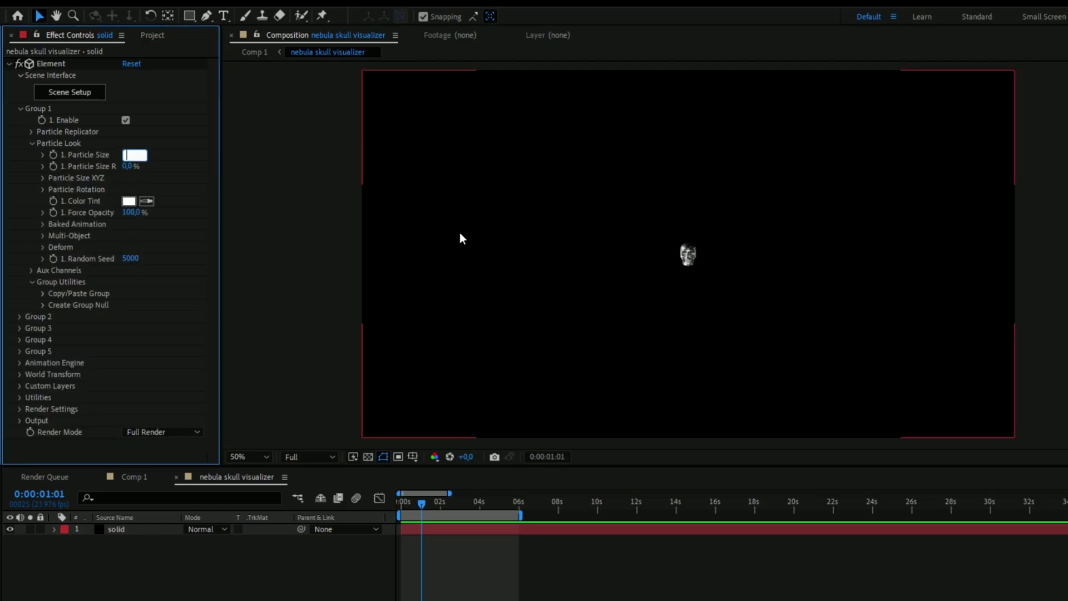
{"action": "left_click", "coordinate": [501, 286]}
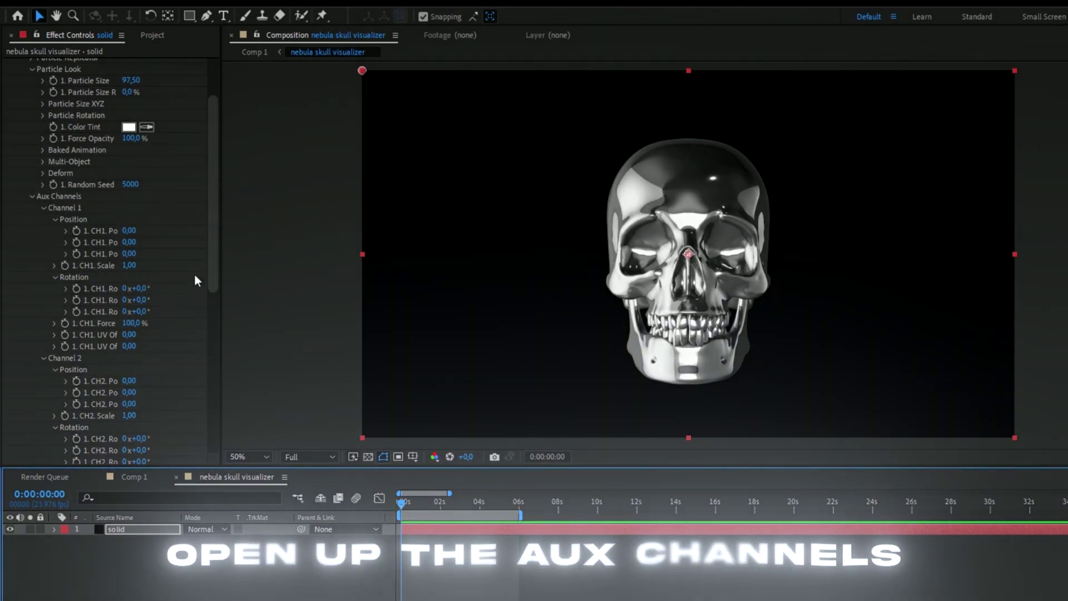
Expand the solid layer's Element properties in the timeline down to the Channel 2 rotation under Group 1's Aux Channels
{"action": "left_click_drag", "start_coordinate": [213, 281], "coordinate": [212, 309]}
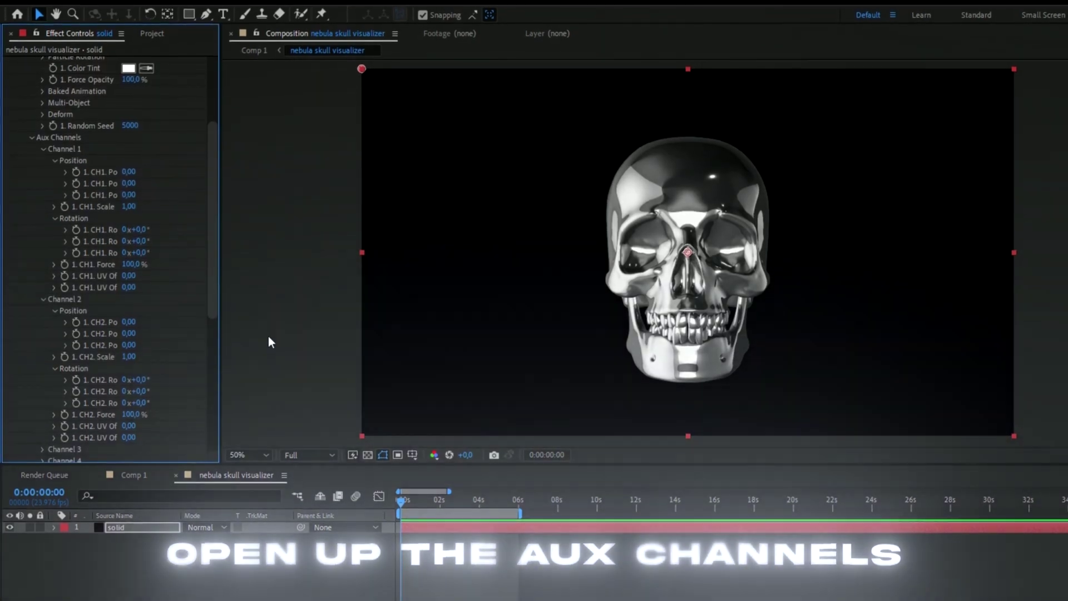
{"action": "left_click", "coordinate": [53, 523]}
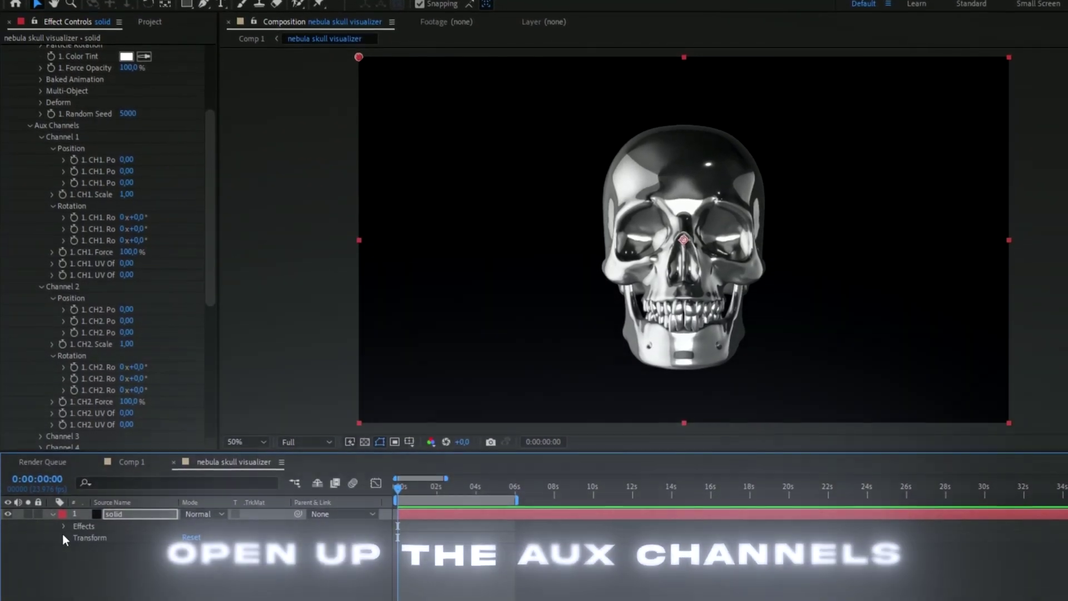
{"action": "left_click", "coordinate": [63, 522]}
{"action": "left_click", "coordinate": [74, 531]}
{"action": "scroll", "coordinate": [80, 536], "scroll_direction": "down", "scroll_amount": 1}
{"action": "left_click", "coordinate": [84, 528]}
{"action": "scroll", "coordinate": [146, 543], "scroll_direction": "down", "scroll_amount": 1}
{"action": "left_click", "coordinate": [97, 524]}
{"action": "scroll", "coordinate": [98, 523], "scroll_direction": "down", "scroll_amount": 1}
{"action": "left_click", "coordinate": [97, 513]}
{"action": "left_click", "coordinate": [94, 524]}
{"action": "left_click", "coordinate": [107, 523]}
{"action": "left_click", "coordinate": [104, 592]}
{"action": "scroll", "coordinate": [92, 563], "scroll_direction": "down", "scroll_amount": 1}
{"action": "left_click", "coordinate": [116, 579]}
{"action": "scroll", "coordinate": [230, 555], "scroll_direction": "down", "scroll_amount": 1}
{"action": "scroll", "coordinate": [228, 544], "scroll_direction": "down", "scroll_amount": 1}
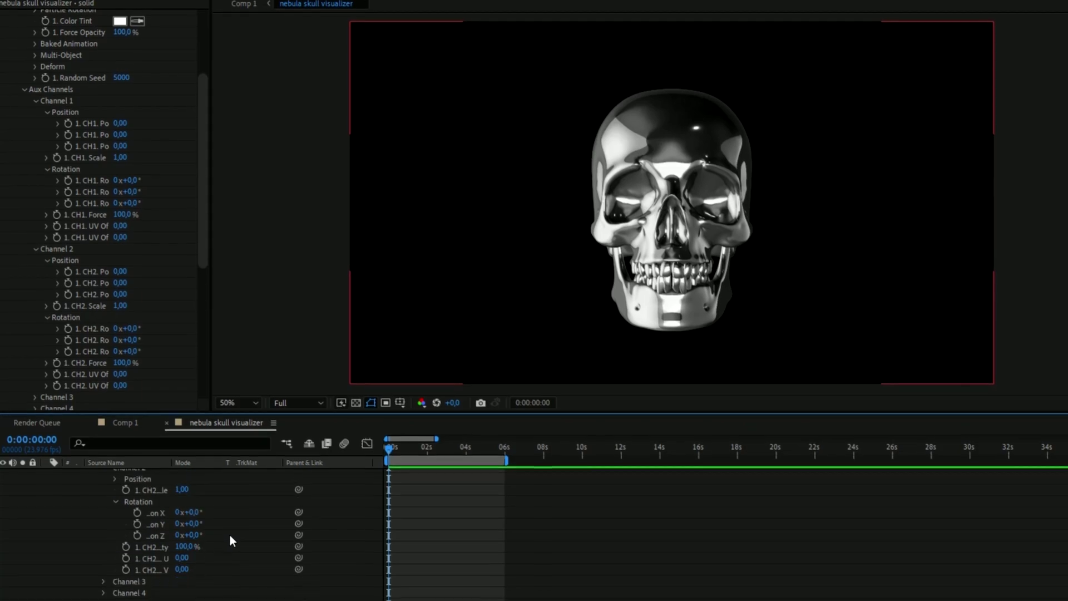
Keyframe Channel 2's X rotation at 0° at the start and 30° at 2 seconds
{"action": "key", "text": "equal"}
{"action": "key", "text": "equal"}
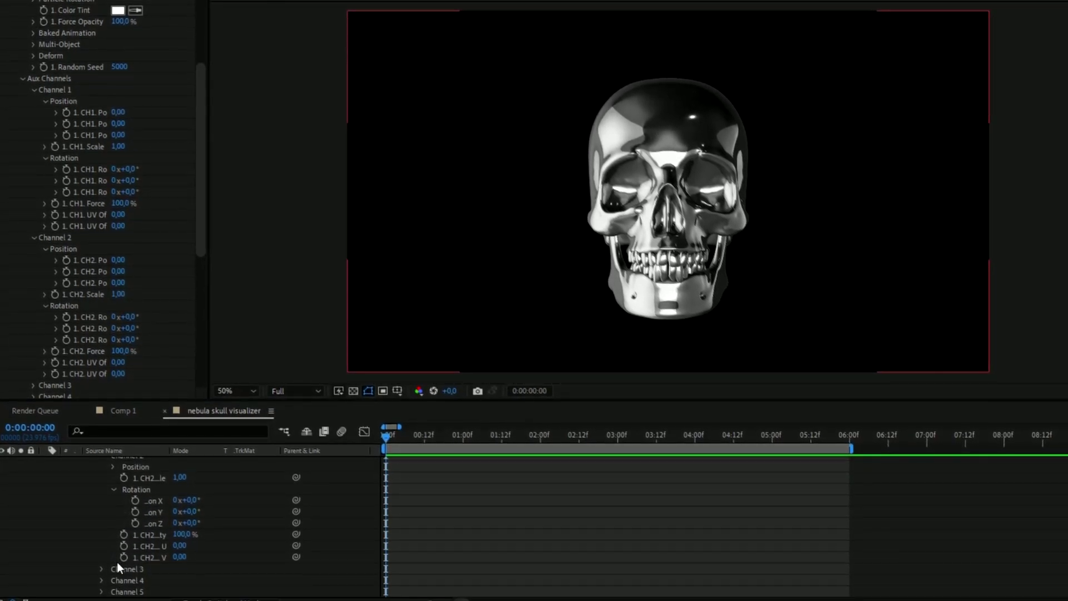
{"action": "left_click", "coordinate": [135, 500]}
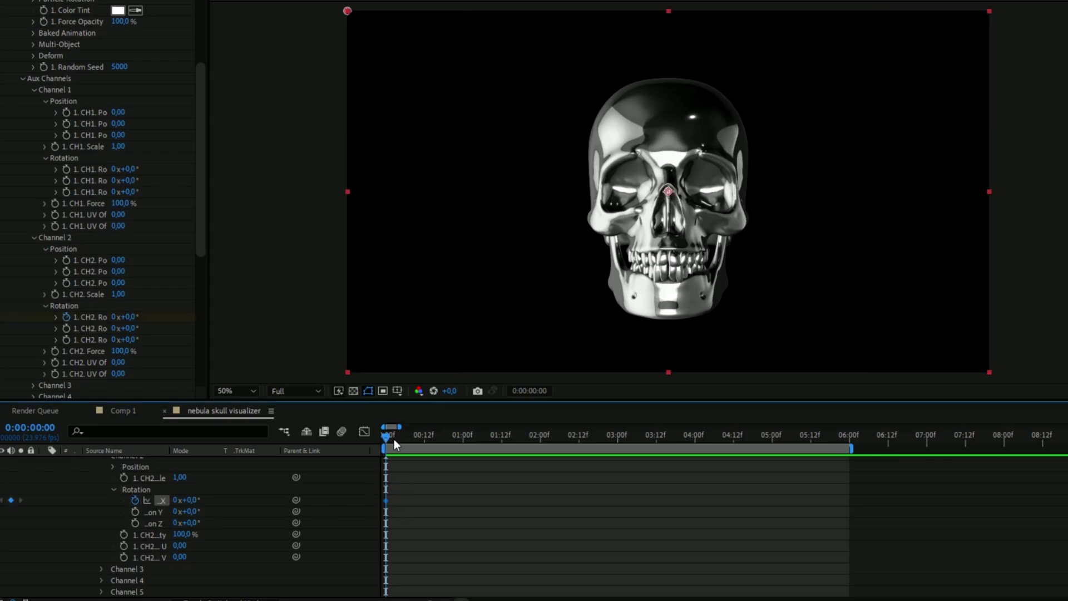
{"action": "left_click_drag", "start_coordinate": [393, 436], "coordinate": [541, 457]}
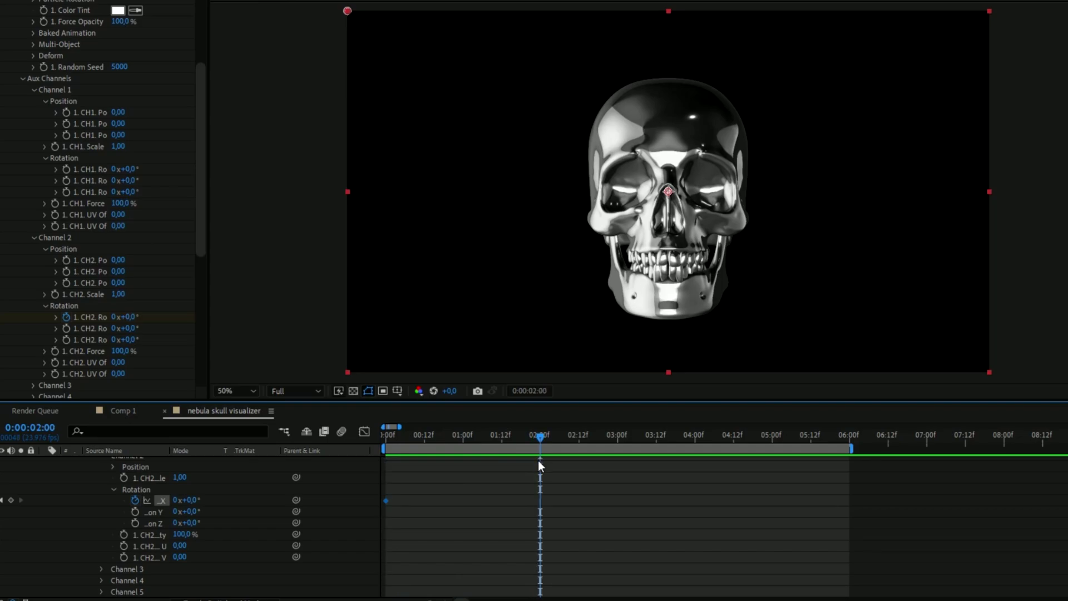
{"action": "left_click_drag", "start_coordinate": [193, 501], "coordinate": [211, 495]}
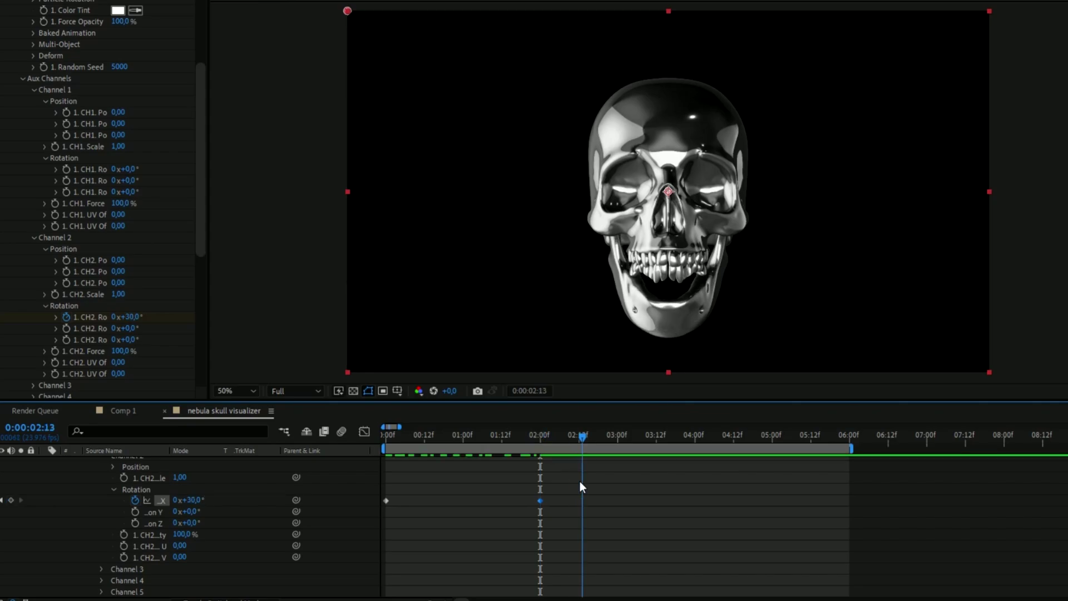
Add Channel 2 X rotation keyframes of 0° at 4 seconds and 30° at 6 seconds, and preview the jaw motion
{"action": "left_click_drag", "start_coordinate": [580, 482], "coordinate": [540, 475]}
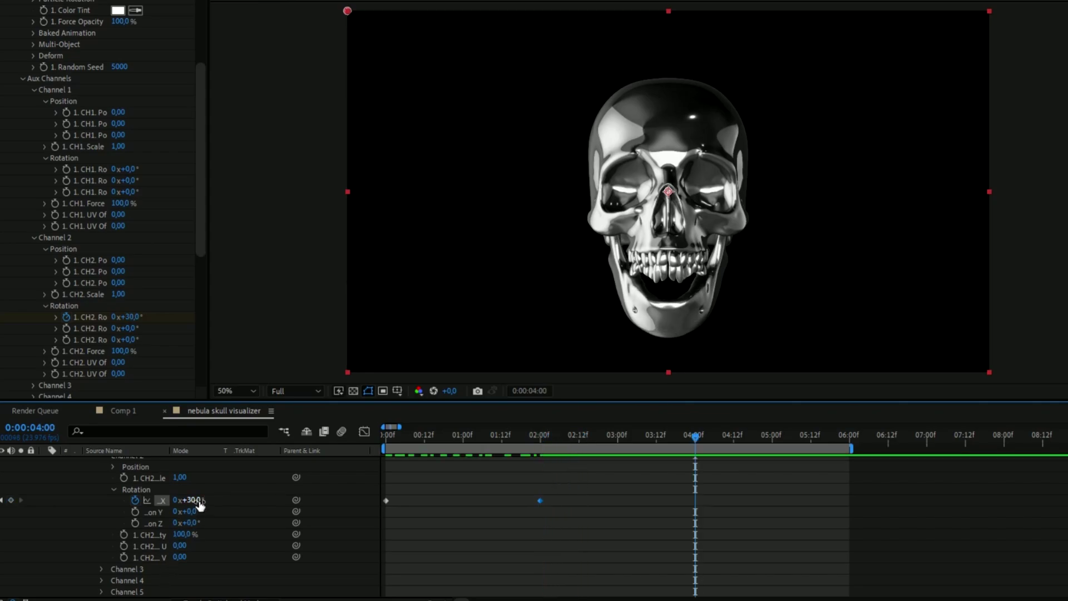
{"action": "type", "text": "0"}
{"action": "key", "text": "Return"}
{"action": "left_click_drag", "start_coordinate": [697, 439], "coordinate": [850, 458]}
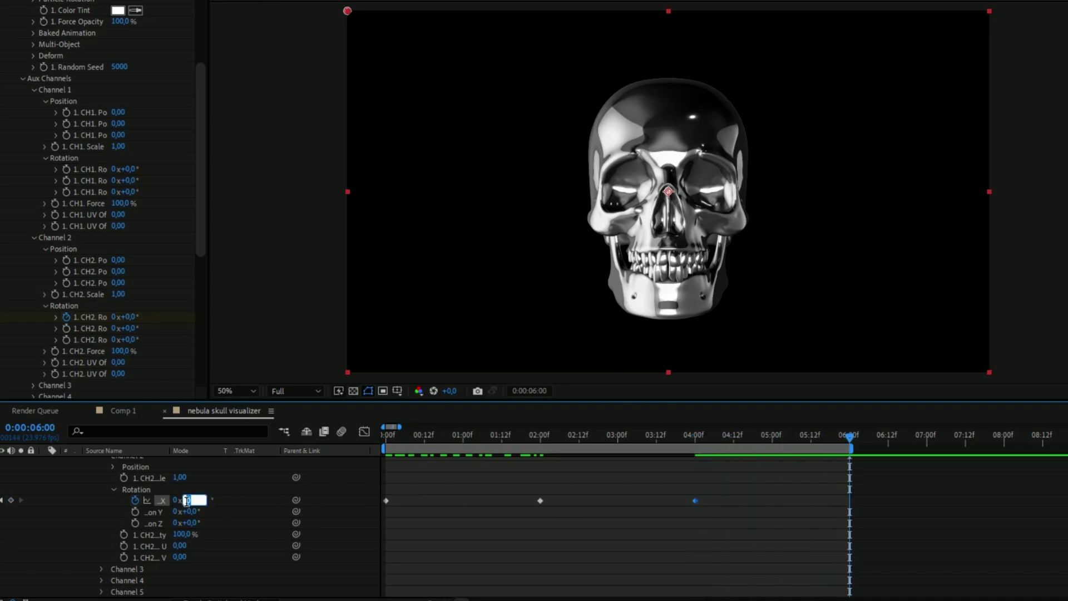
{"action": "type", "text": "30"}
{"action": "key", "text": "Return"}
{"action": "key", "text": "space"}
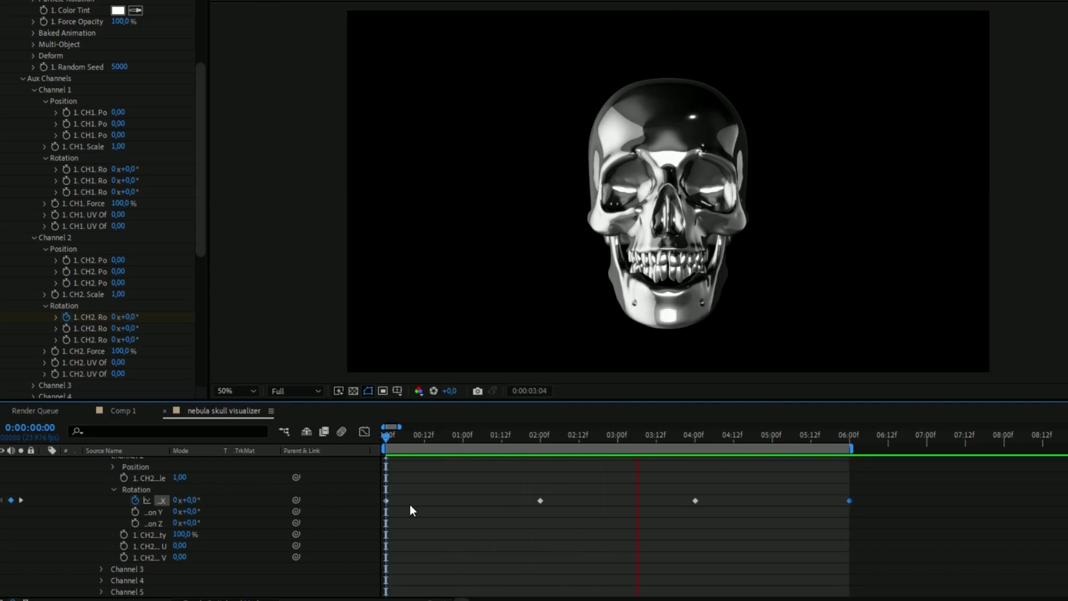
Apply Easy Ease to all Channel 2 X rotation keyframes and preview the smoothed jaw animation
{"action": "left_click_drag", "start_coordinate": [911, 496], "coordinate": [385, 512]}
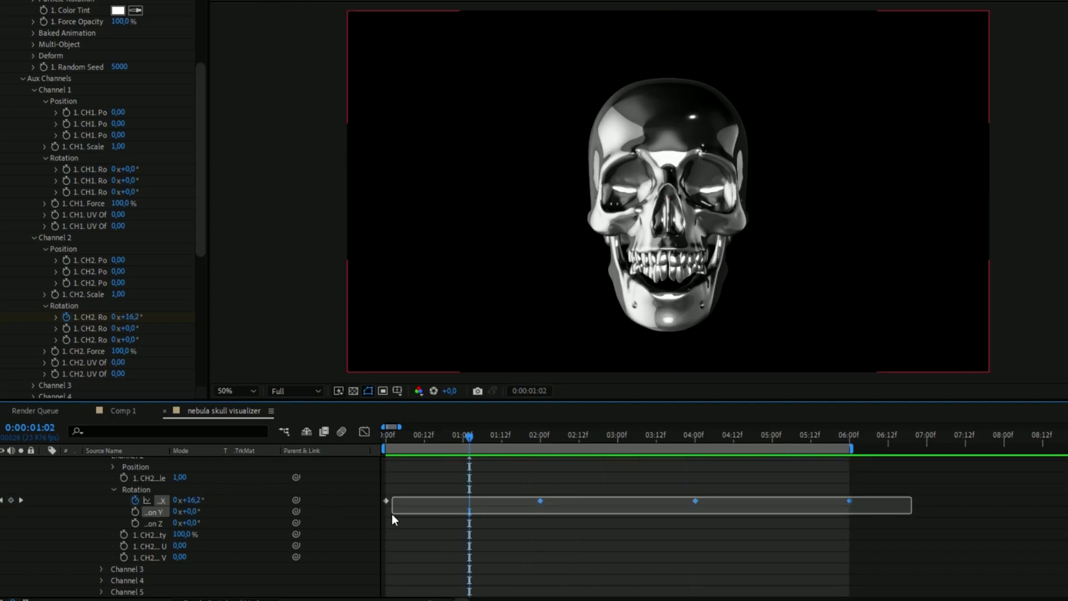
{"action": "key", "text": "F9"}
{"action": "key", "text": "space"}
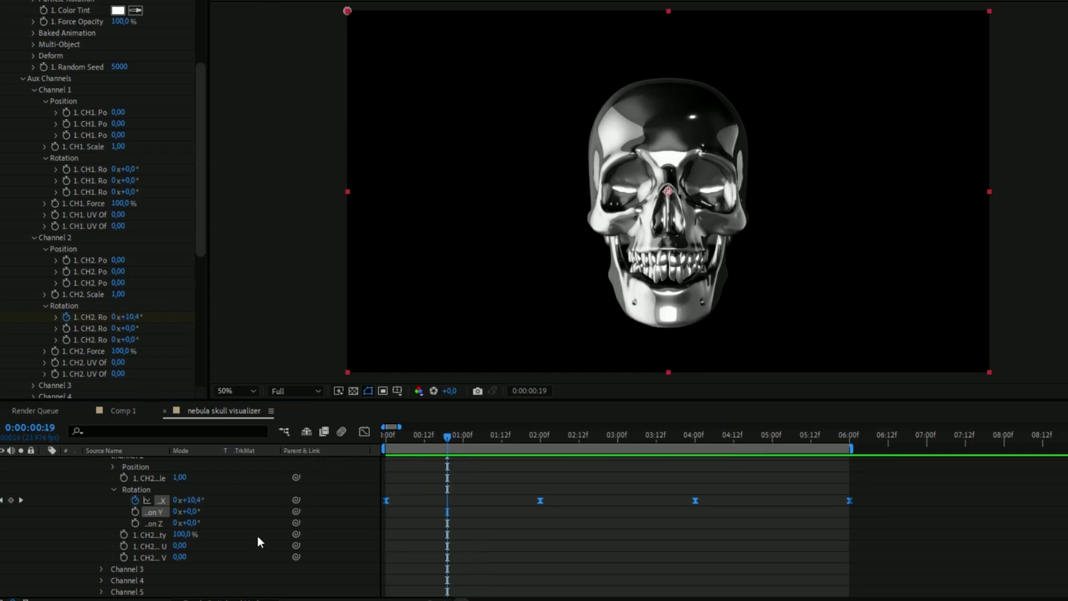
{"action": "scroll", "coordinate": [258, 535], "scroll_direction": "up", "scroll_amount": 5}
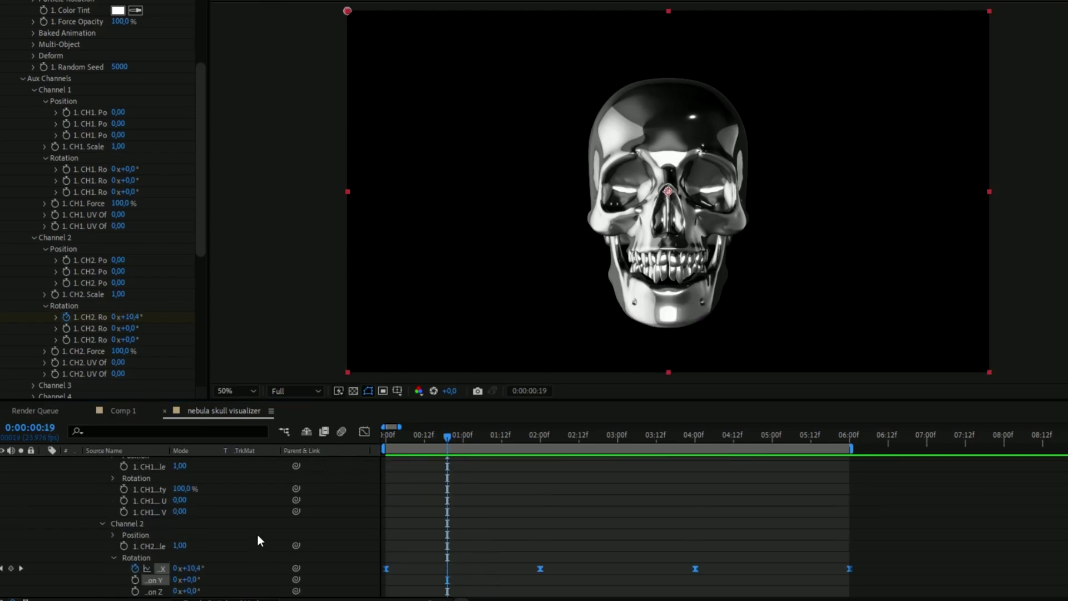
{"action": "key", "text": "space"}
{"action": "key", "text": "space"}
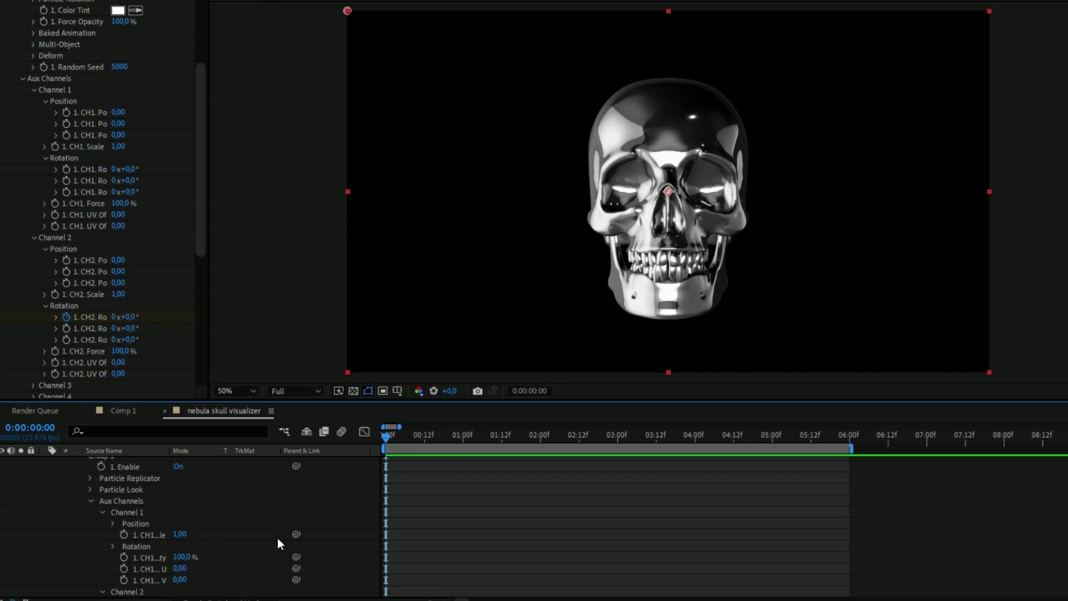
Keyframe Channel 1's X rotation at 0° at the start and raise it at 2 seconds to lower the bottom teeth
{"action": "scroll", "coordinate": [250, 528], "scroll_direction": "down", "scroll_amount": 1}
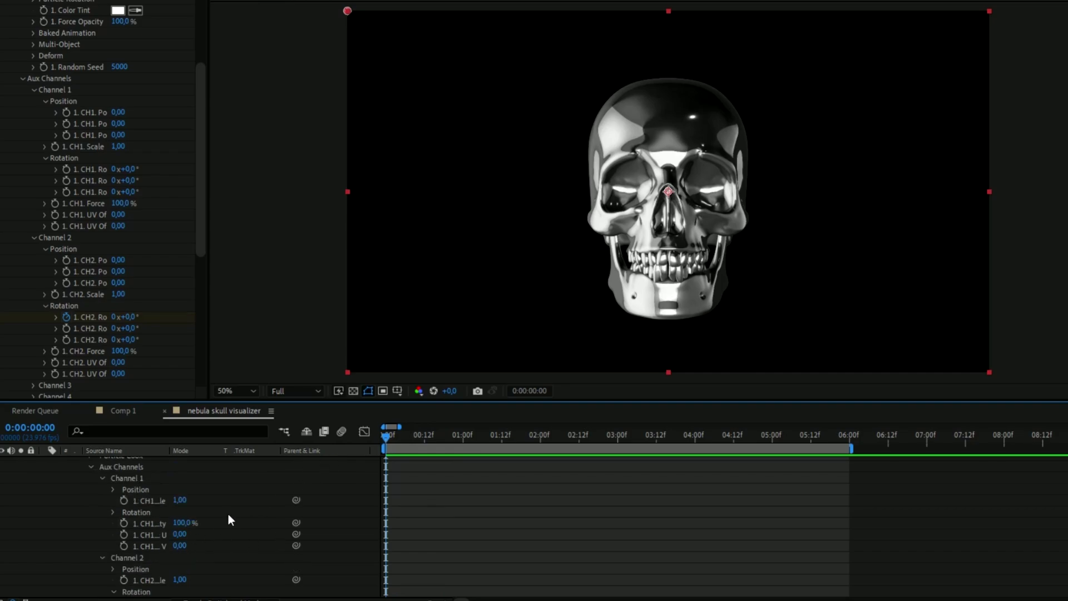
{"action": "left_click", "coordinate": [114, 512]}
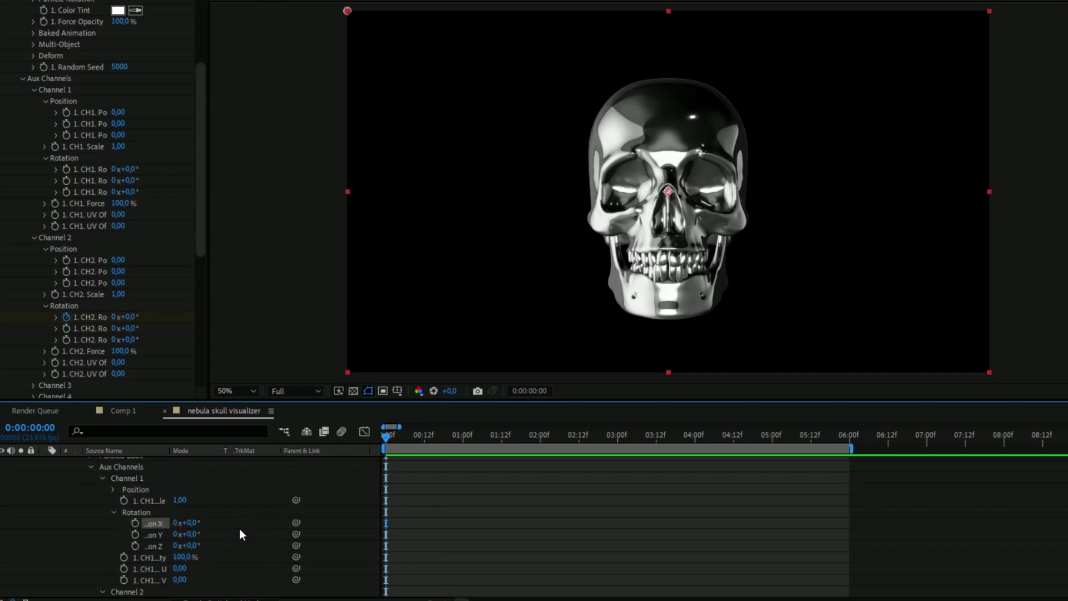
{"action": "left_click", "coordinate": [135, 523]}
{"action": "left_click_drag", "start_coordinate": [390, 440], "coordinate": [540, 450]}
{"action": "left_click_drag", "start_coordinate": [195, 524], "coordinate": [221, 521]}
Add Channel 1 X rotation keyframes of 0° at 4 seconds and 30° at 6 seconds, and preview the teeth moving with the jaw
{"action": "left_click_drag", "start_coordinate": [542, 442], "coordinate": [849, 463]}
{"action": "left_click", "coordinate": [189, 523]}
{"action": "type", "text": "0"}
{"action": "key", "text": "Return"}
{"action": "left_click", "coordinate": [195, 523]}
{"action": "type", "text": "30"}
{"action": "key", "text": "Return"}
{"action": "key", "text": "space"}
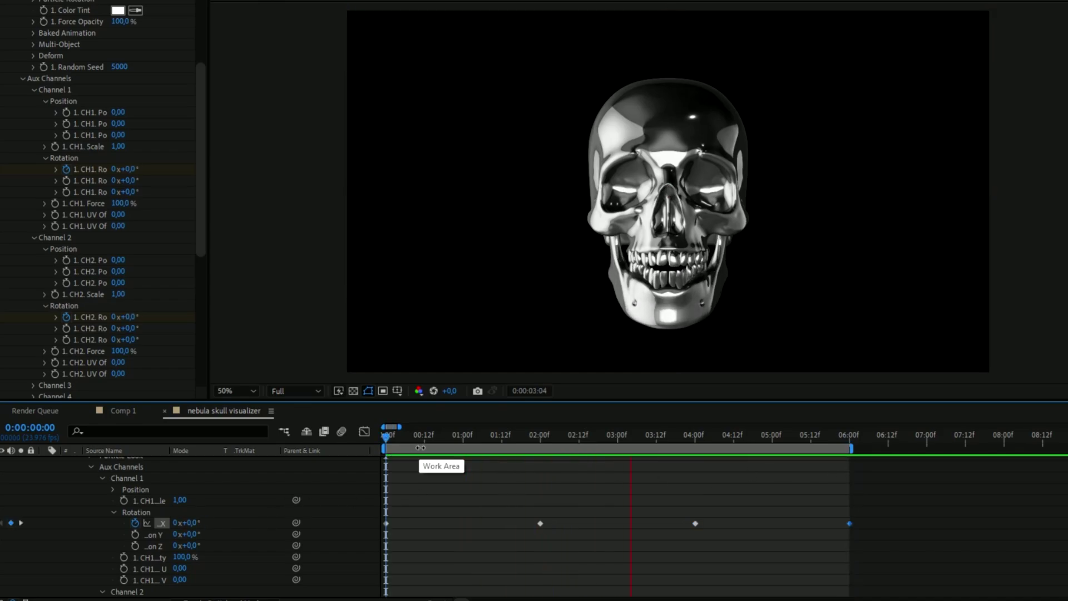
{"action": "key", "text": "space"}
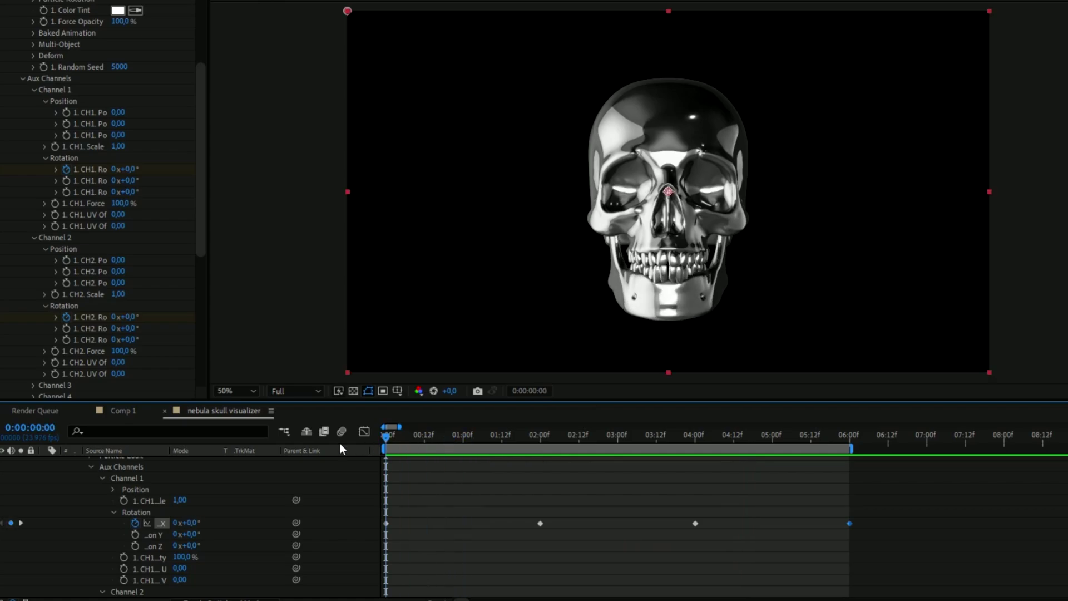
Keyframe Channel 1's Y and Z positions at 0 at the start and -0.01 at 2 seconds, and preview the teeth motion
{"action": "left_click", "coordinate": [113, 489]}
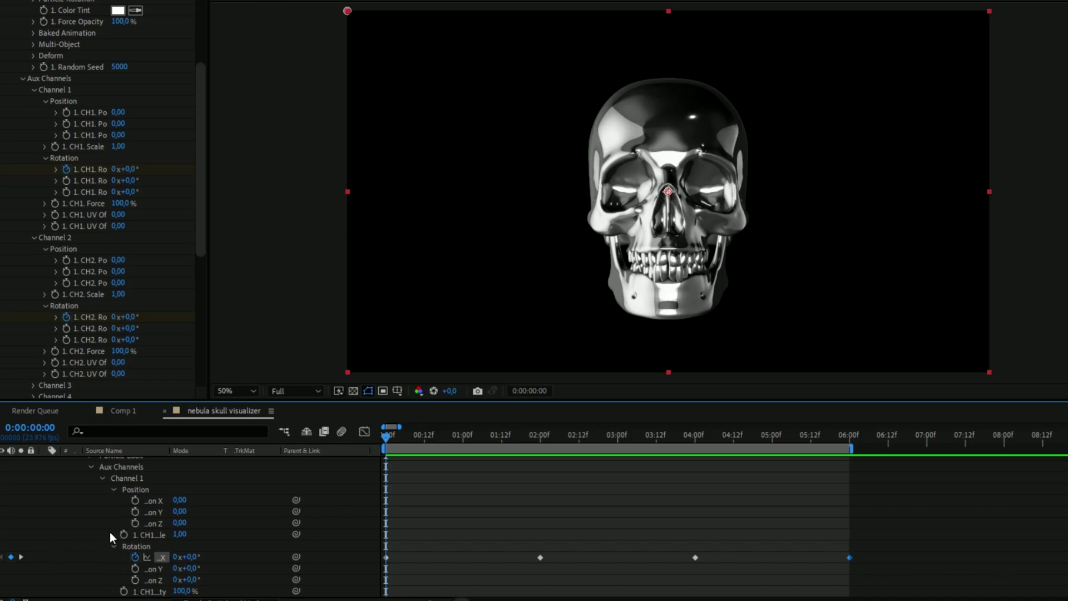
{"action": "left_click", "coordinate": [135, 511]}
{"action": "left_click", "coordinate": [135, 522]}
{"action": "left_click_drag", "start_coordinate": [387, 437], "coordinate": [539, 442]}
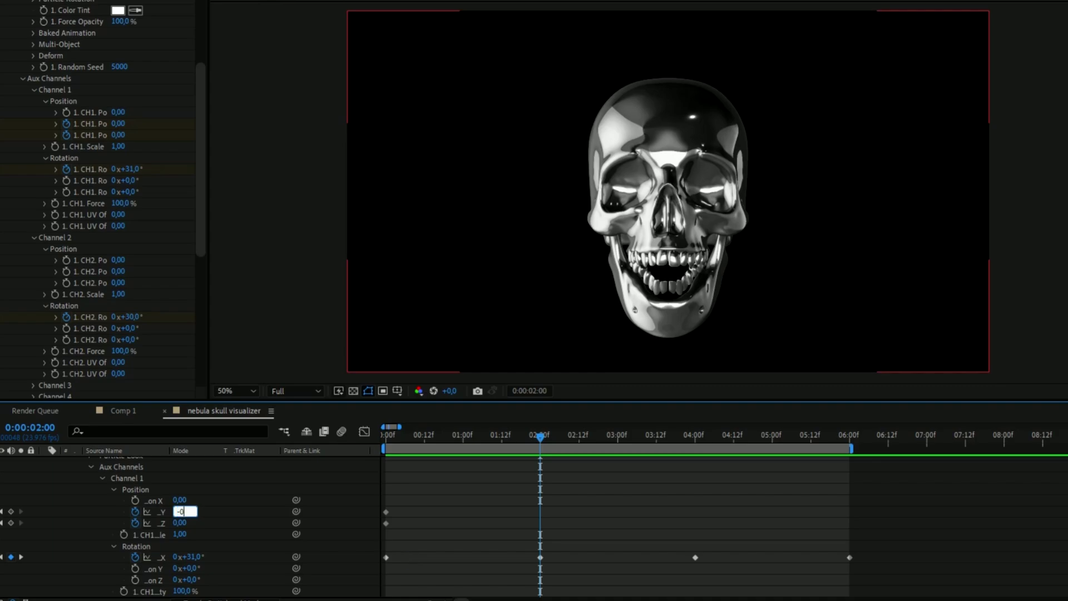
{"action": "left_click", "coordinate": [194, 522]}
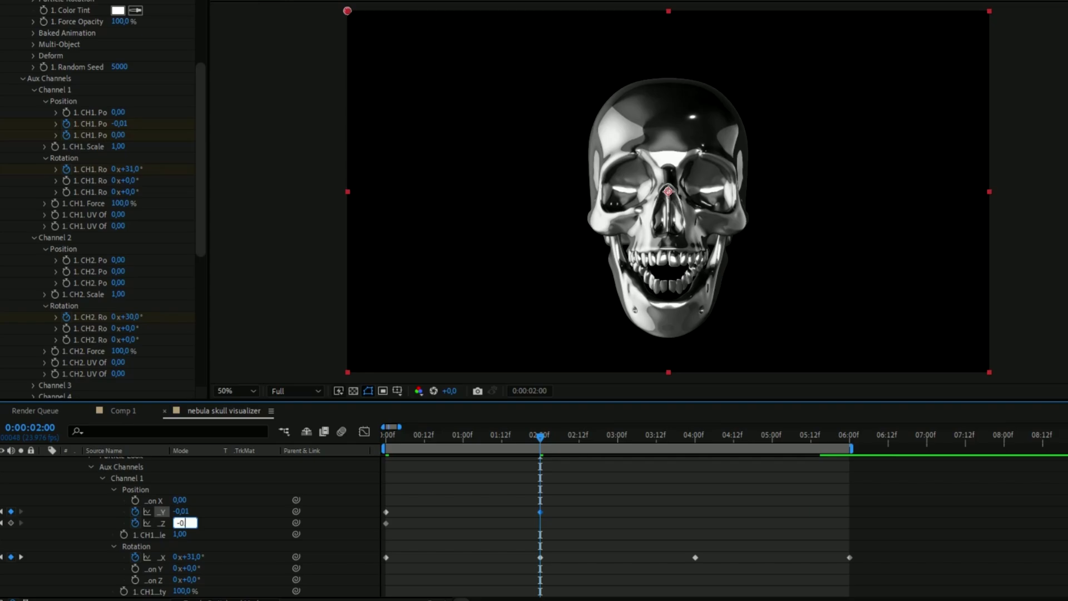
{"action": "key", "text": "Return"}
{"action": "key", "text": "Home"}
{"action": "key", "text": "space"}
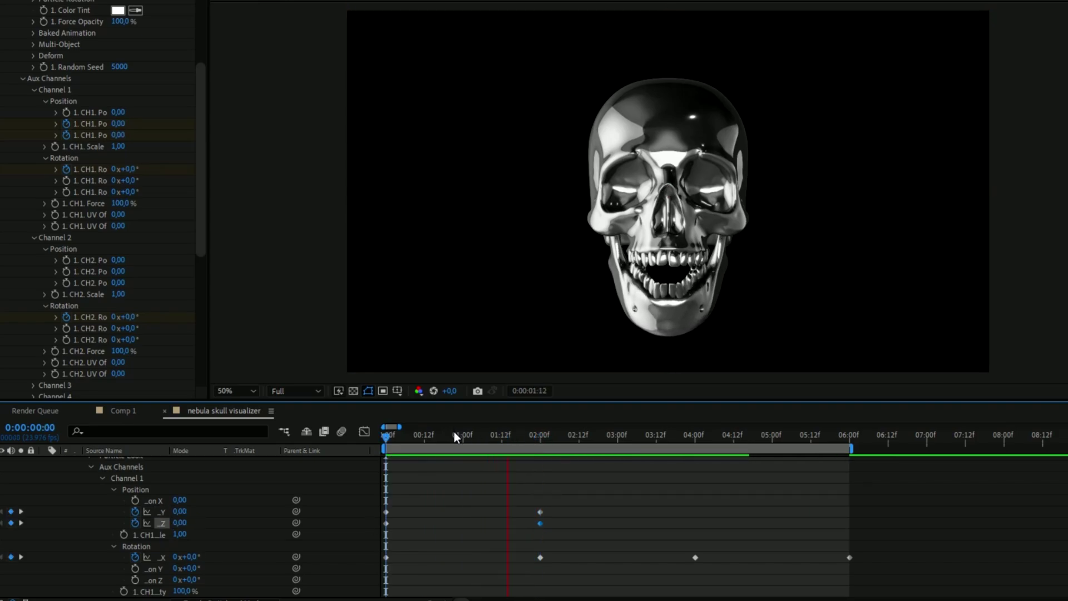
{"action": "key", "text": "space"}
Add Channel 1 Y and Z position keyframes of 0 at 4 seconds and -0.01 at 6 seconds, and scrub through the motion
{"action": "key", "text": "k"}
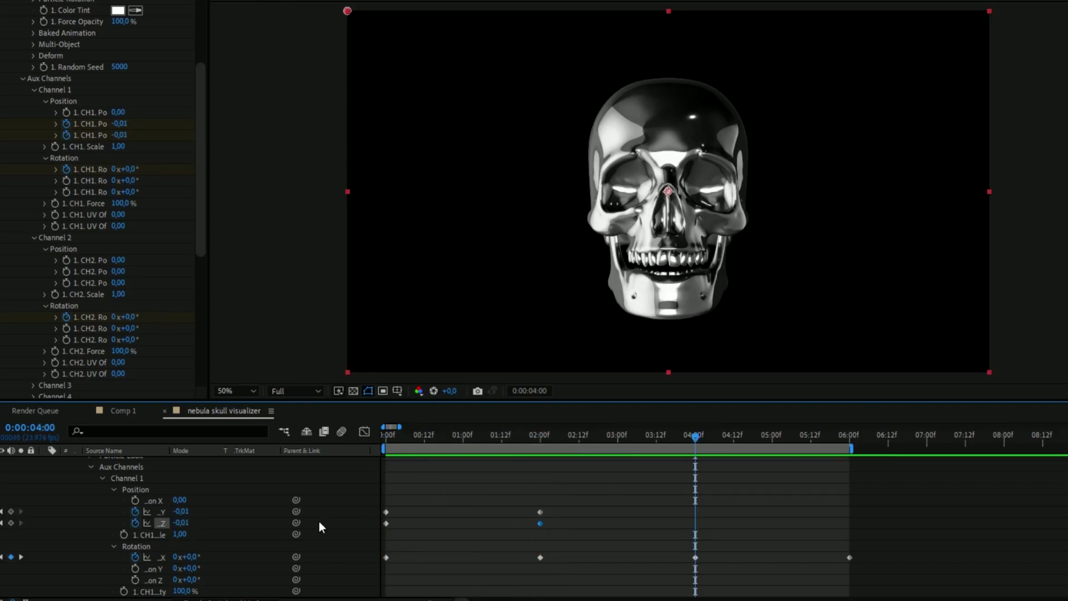
{"action": "key", "text": "Return"}
{"action": "left_click_drag", "start_coordinate": [183, 511], "coordinate": [187, 511]}
{"action": "left_click_drag", "start_coordinate": [554, 498], "coordinate": [531, 529]}
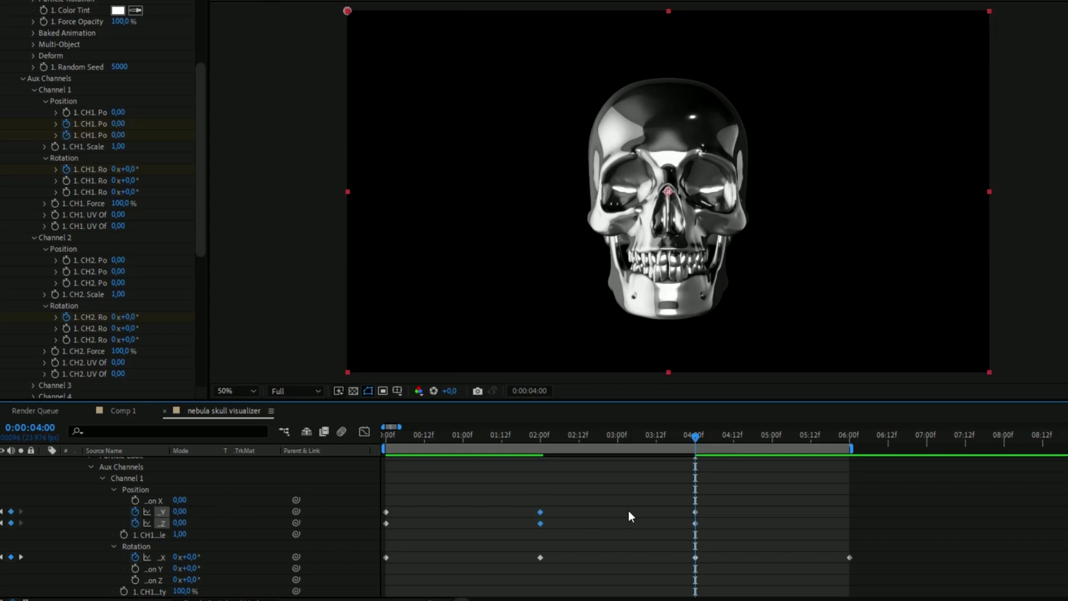
{"action": "left_click_drag", "start_coordinate": [694, 439], "coordinate": [721, 441]}
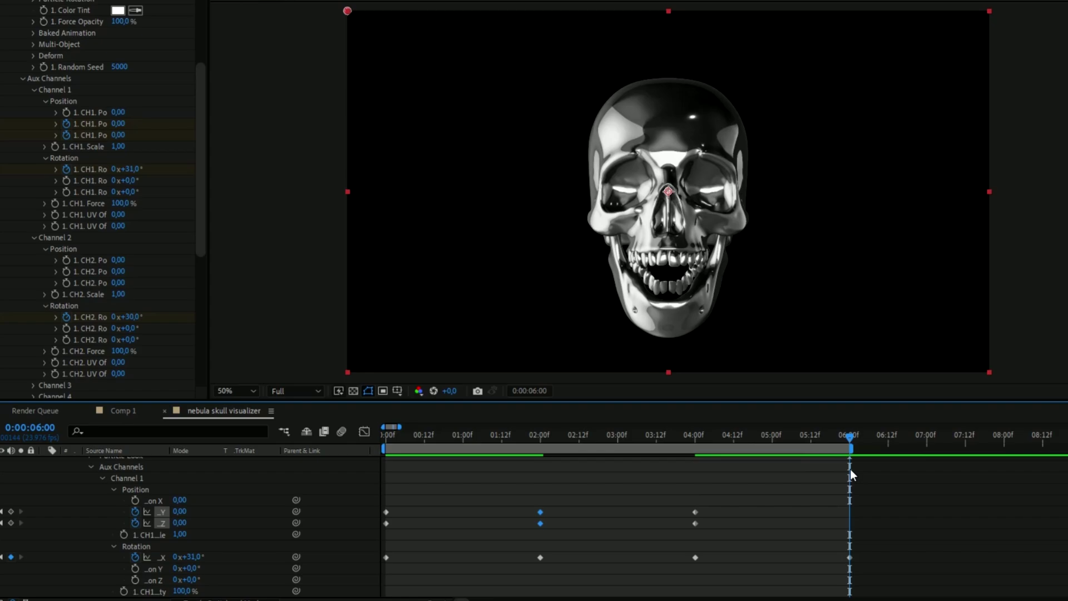
{"action": "left_click_drag", "start_coordinate": [843, 440], "coordinate": [492, 439]}
Apply Easy Ease to all Channel 1 Y and Z position and X rotation keyframes
{"action": "left_click_drag", "start_coordinate": [901, 507], "coordinate": [617, 541]}
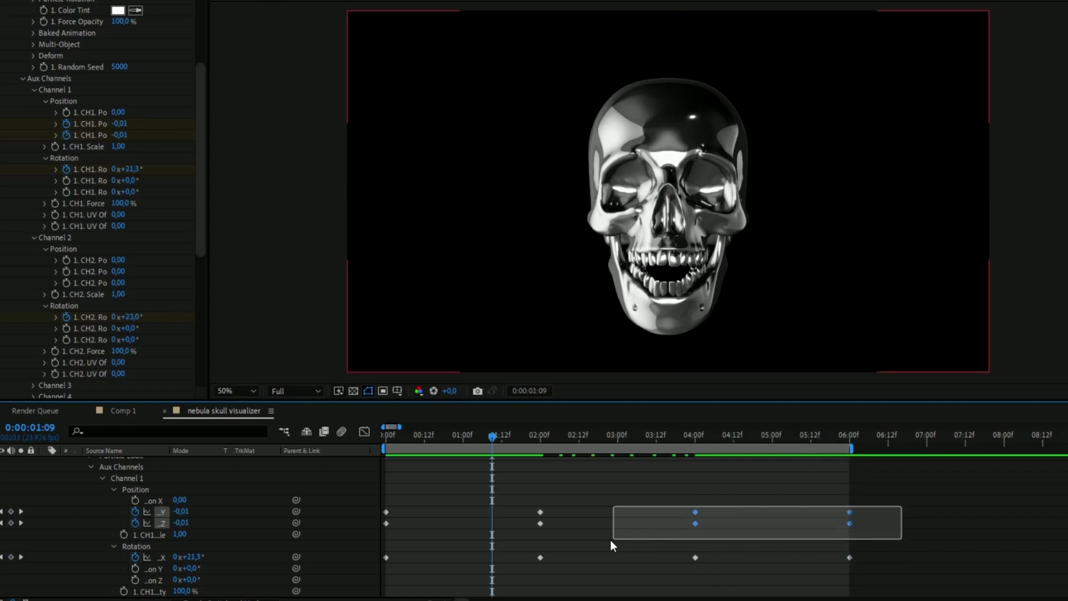
{"action": "left_click_drag", "start_coordinate": [442, 532], "coordinate": [378, 570]}
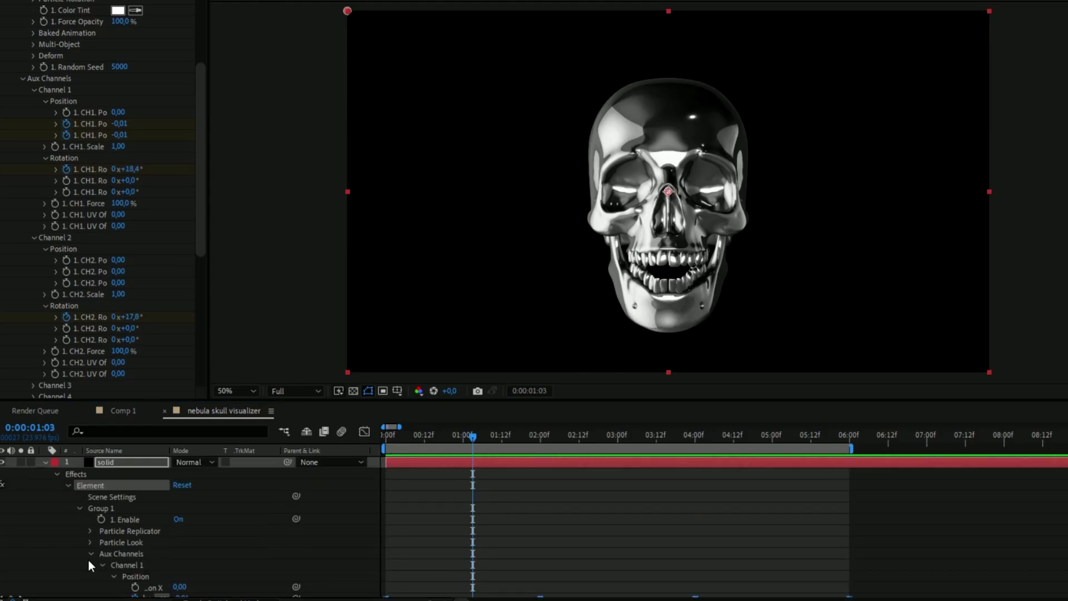
{"action": "left_click", "coordinate": [89, 556]}
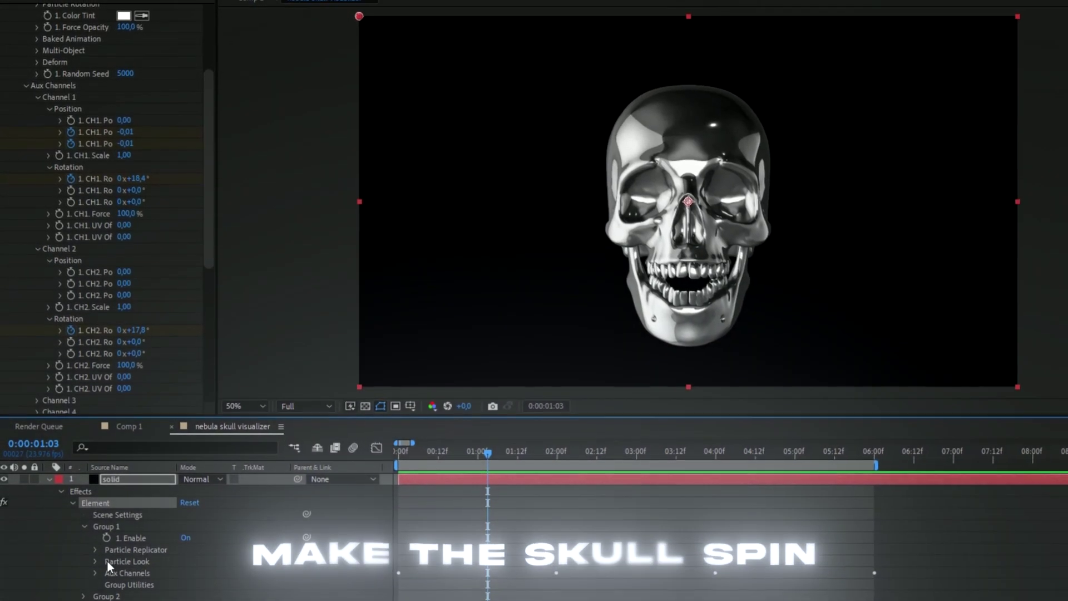
Add the expression time*150 to the Y Rotation of Group 1's Particle Replicator so the skull spins
{"action": "left_click_drag", "start_coordinate": [209, 173], "coordinate": [220, 81]}
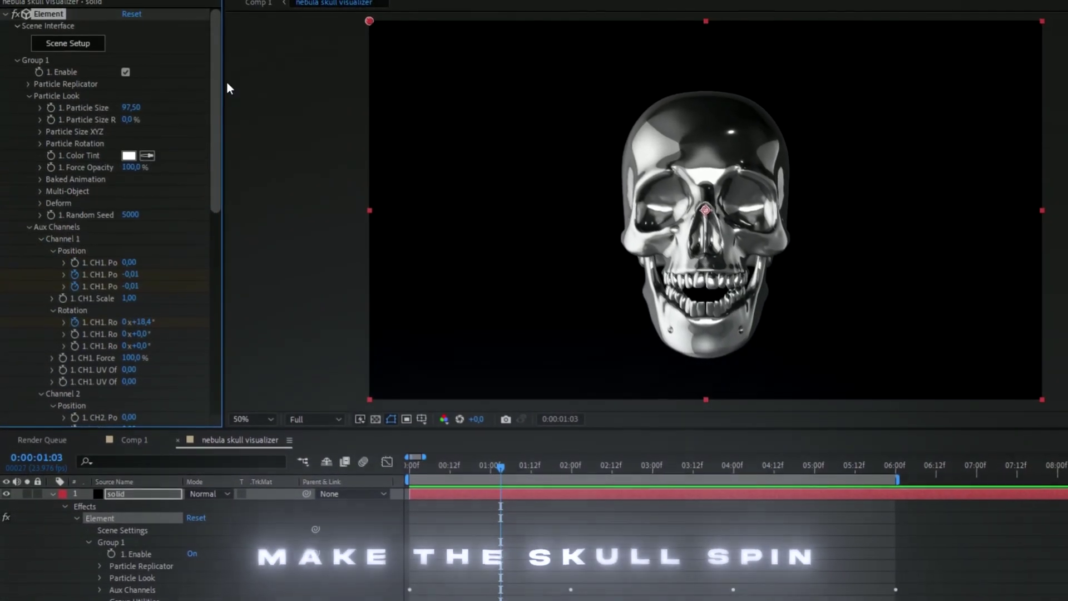
{"action": "left_click", "coordinate": [29, 86]}
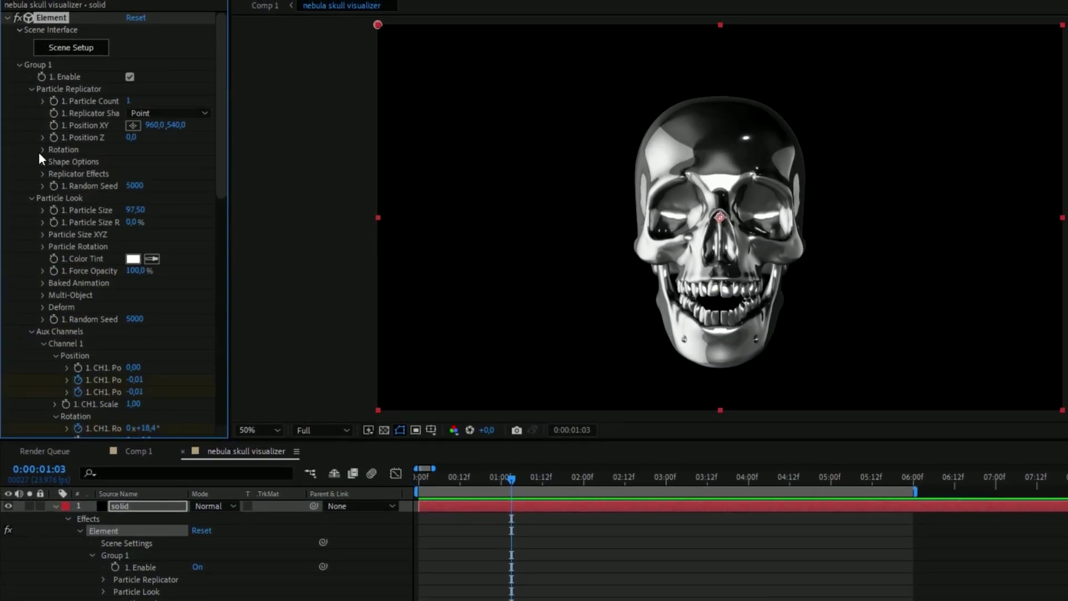
{"action": "left_click", "coordinate": [41, 146]}
{"action": "key", "text": "Home"}
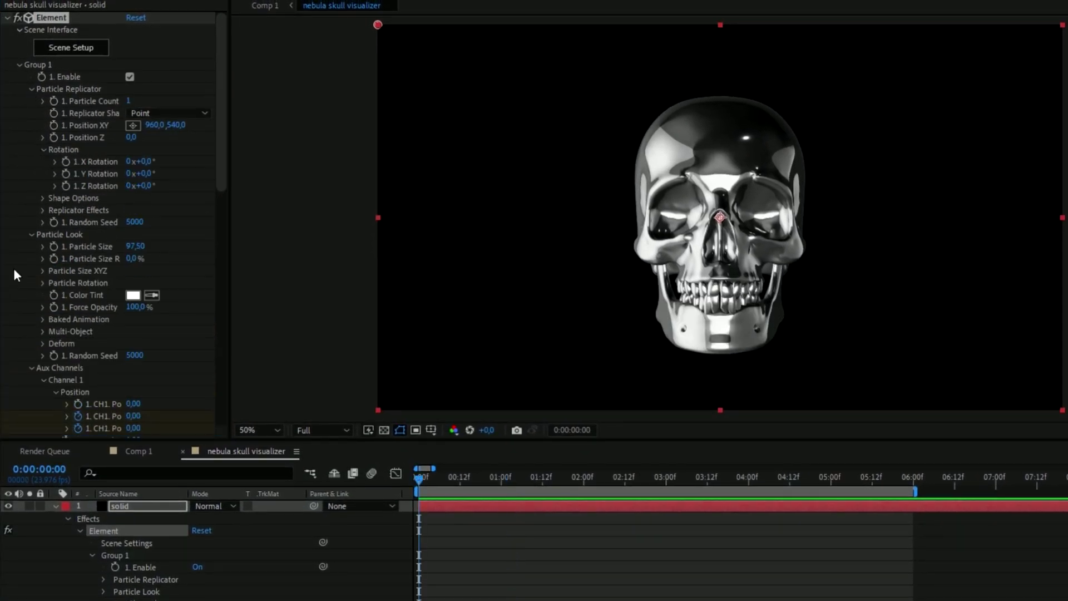
{"action": "left_click", "coordinate": [65, 173], "text": "alt"}
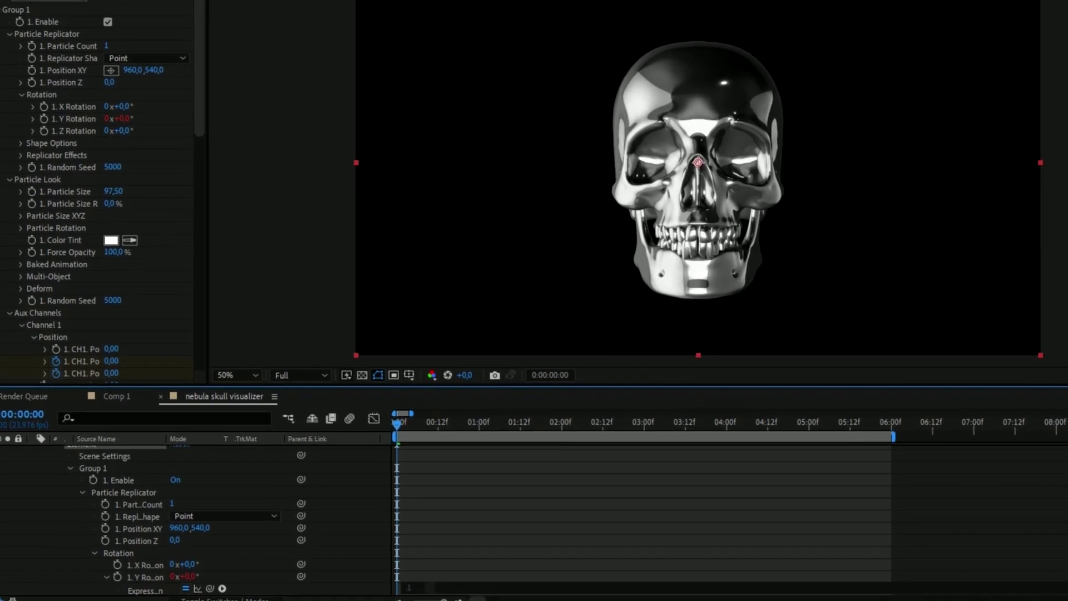
{"action": "type", "text": "time*15"}
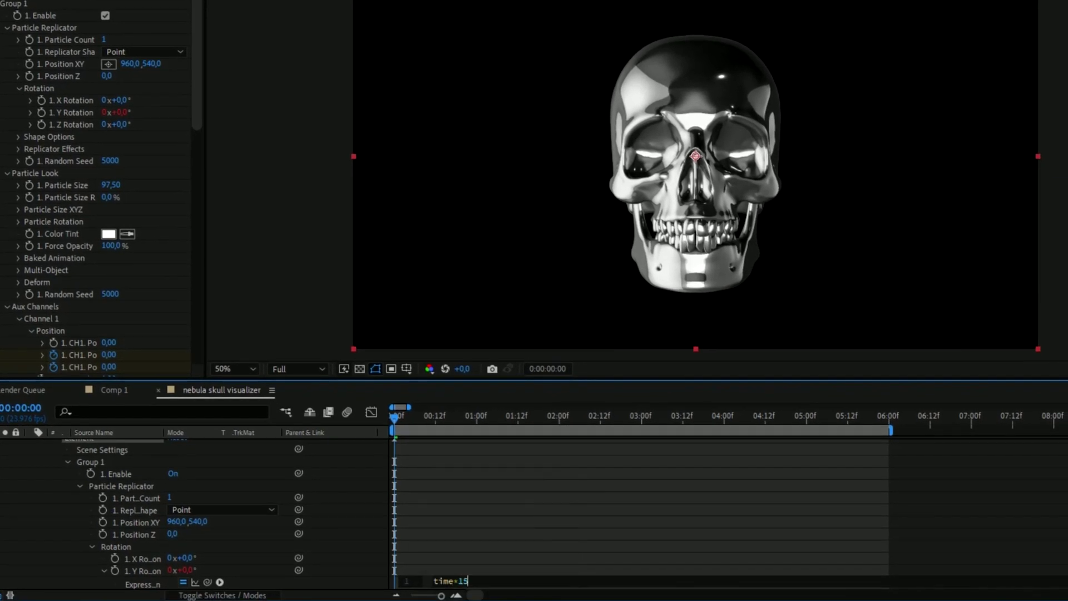
Enable Ambient Occlusion in Element's render settings and set the SSAO Intensity to 50
{"action": "left_click_drag", "start_coordinate": [195, 80], "coordinate": [160, 326]}
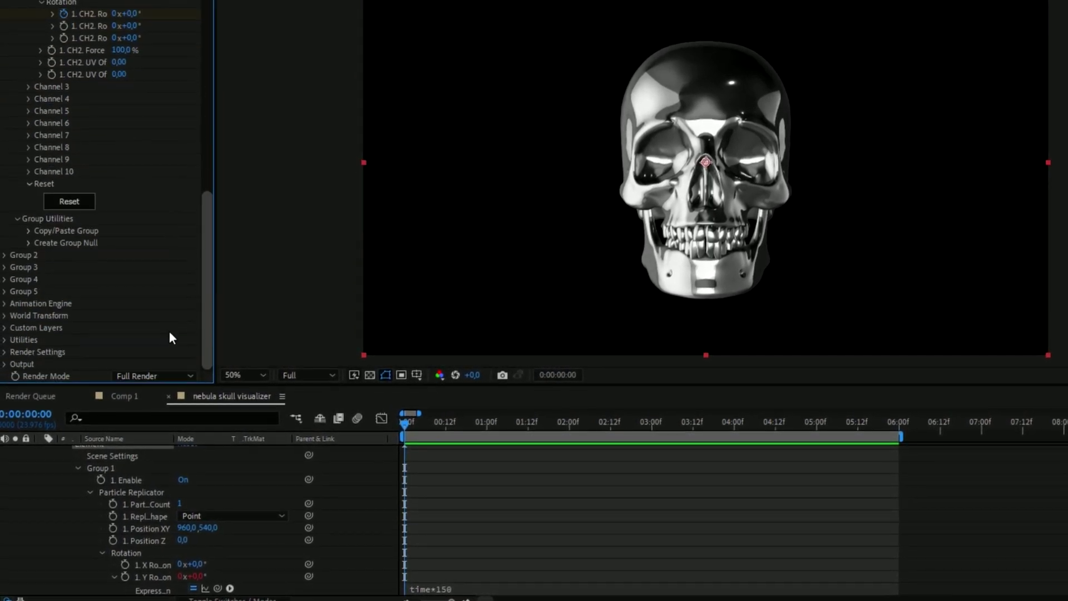
{"action": "left_click", "coordinate": [5, 351]}
{"action": "scroll", "coordinate": [61, 341], "scroll_direction": "down", "scroll_amount": 5}
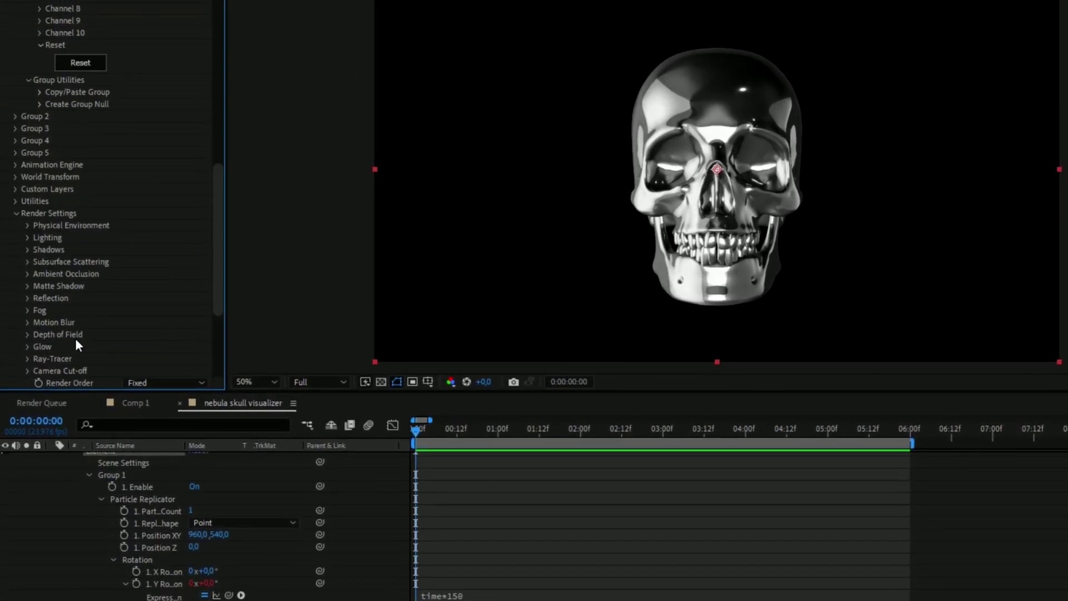
{"action": "left_click", "coordinate": [29, 274]}
{"action": "scroll", "coordinate": [29, 275], "scroll_direction": "down", "scroll_amount": 3}
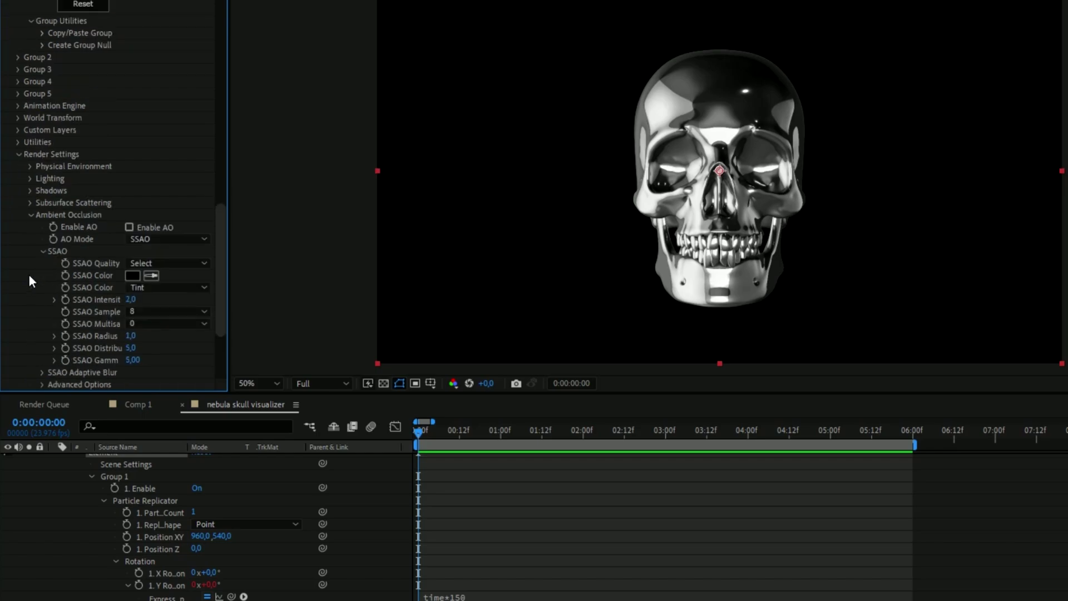
{"action": "left_click", "coordinate": [134, 223]}
{"action": "left_click", "coordinate": [133, 301]}
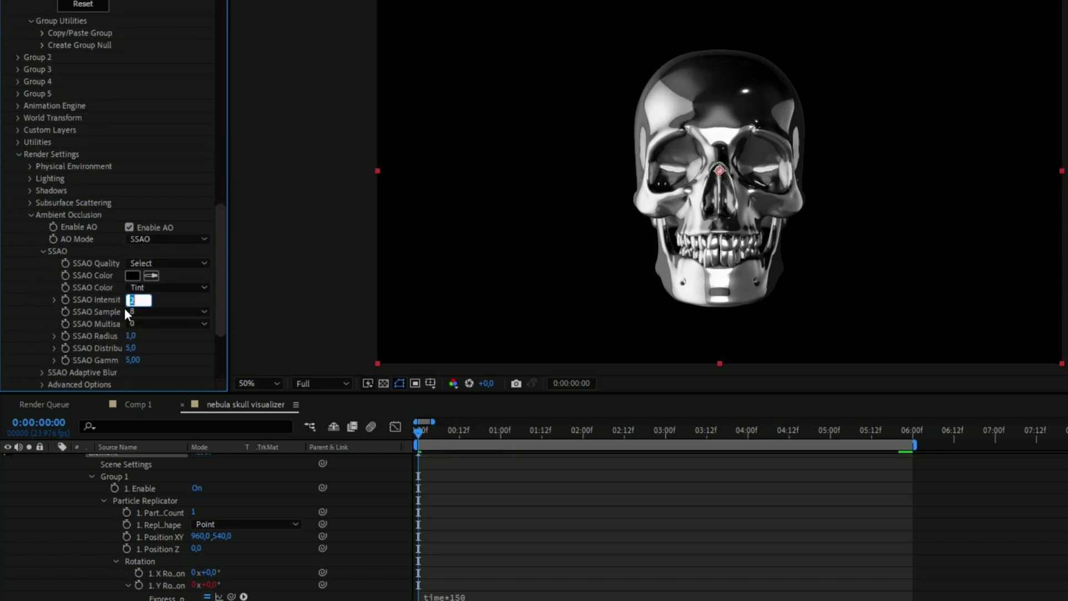
{"action": "type", "text": "50"}
{"action": "key", "text": "Return"}
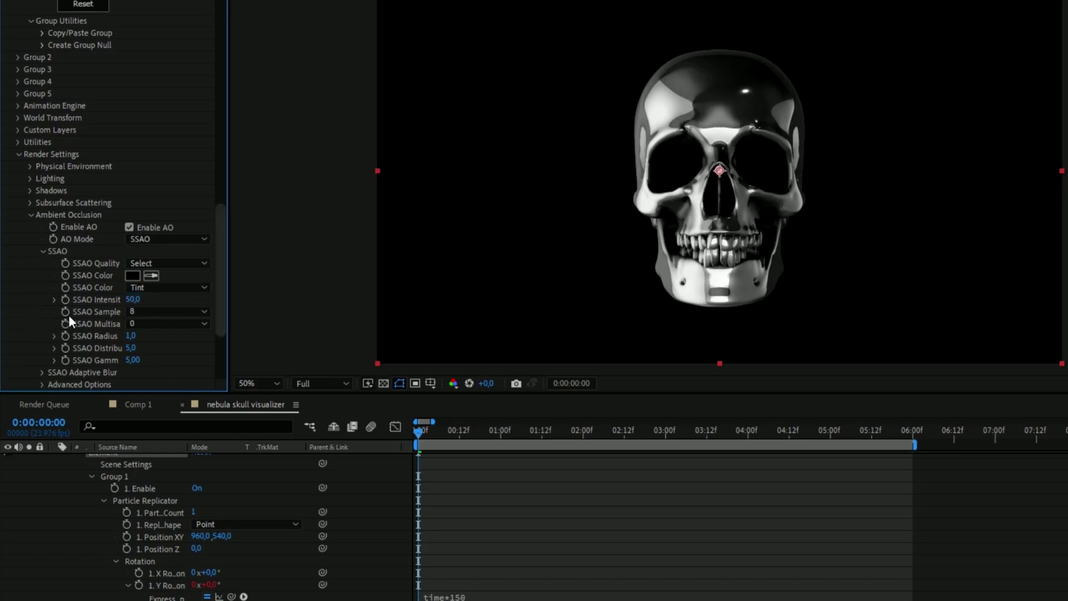
Set Element's output Multisampling to 32 and Supersampling to 8
{"action": "left_click", "coordinate": [30, 214]}
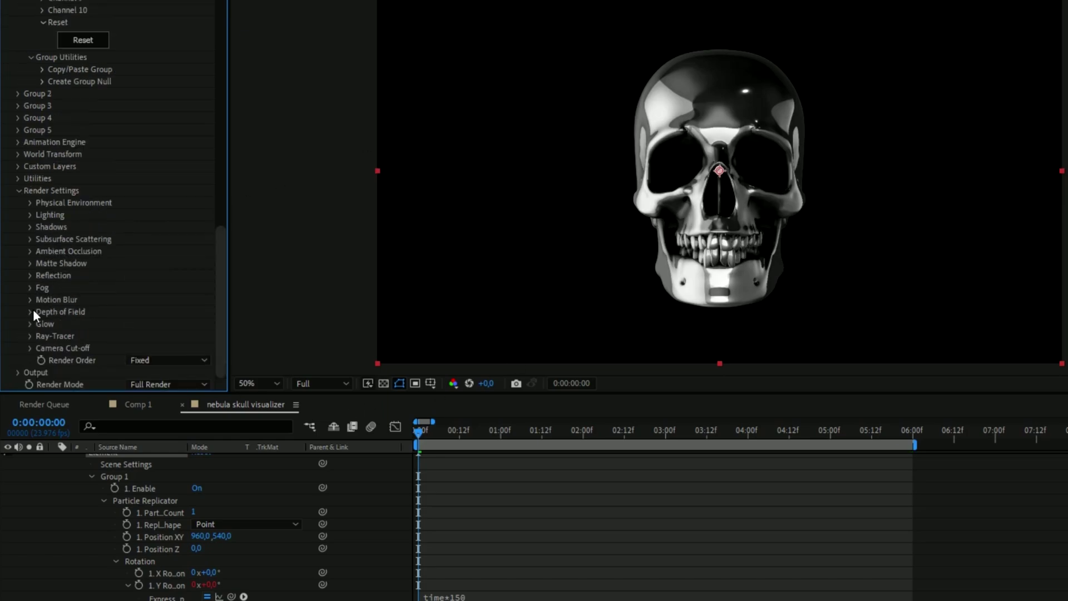
{"action": "left_click", "coordinate": [17, 372]}
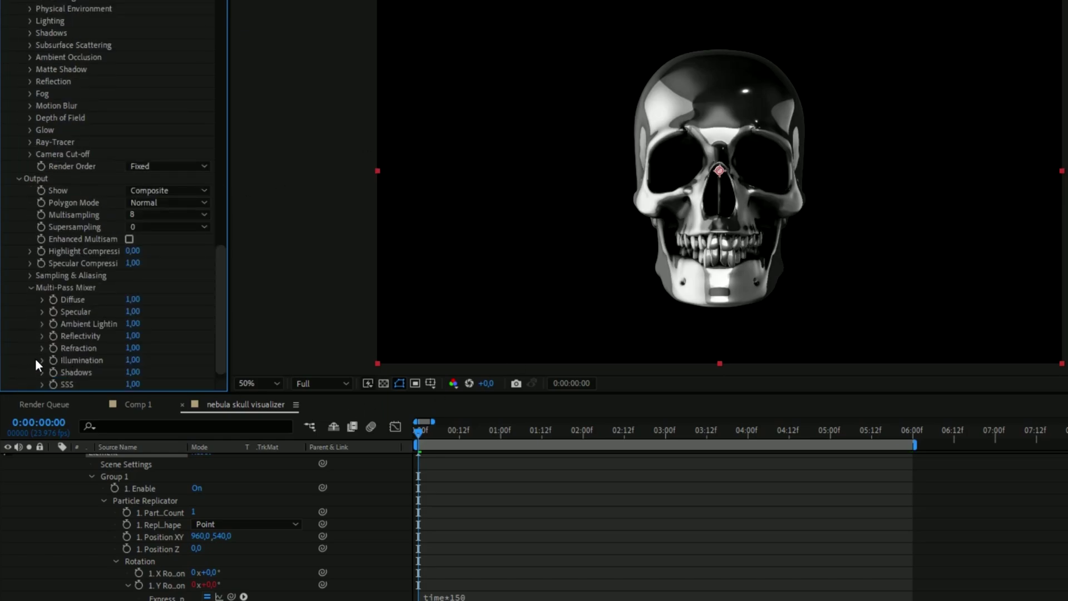
{"action": "left_click", "coordinate": [133, 214]}
{"action": "left_click", "coordinate": [167, 328]}
{"action": "left_click", "coordinate": [156, 290]}
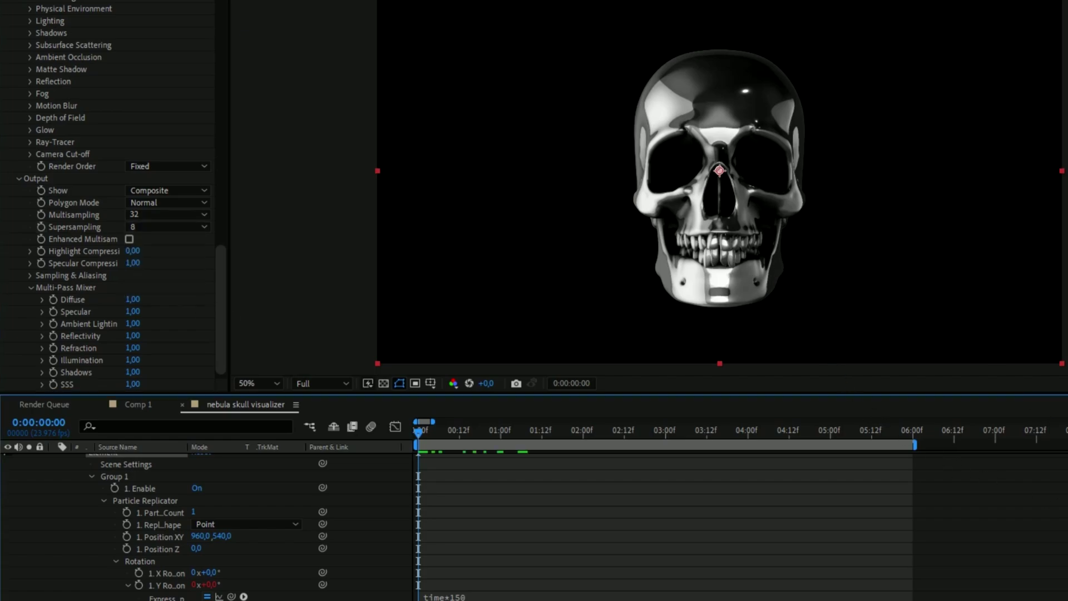
Collapse the solid layer's properties and create a new camera layer with the default settings
{"action": "scroll", "coordinate": [206, 523], "scroll_direction": "up", "scroll_amount": 1}
{"action": "left_click", "coordinate": [54, 460]}
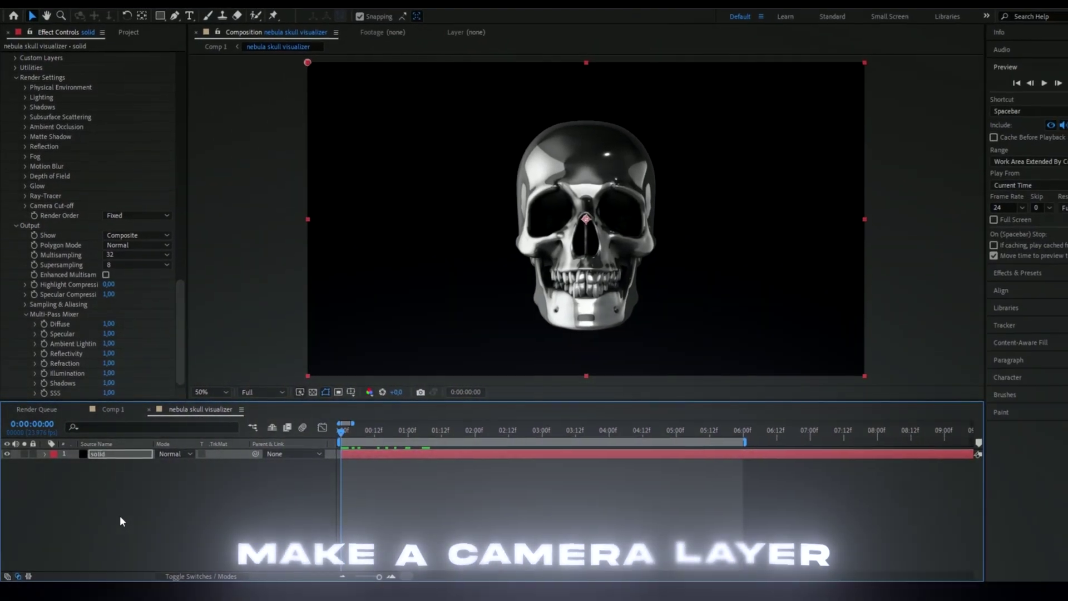
{"action": "right_click", "coordinate": [142, 459]}
{"action": "mouse_move", "coordinate": [138, 374]}
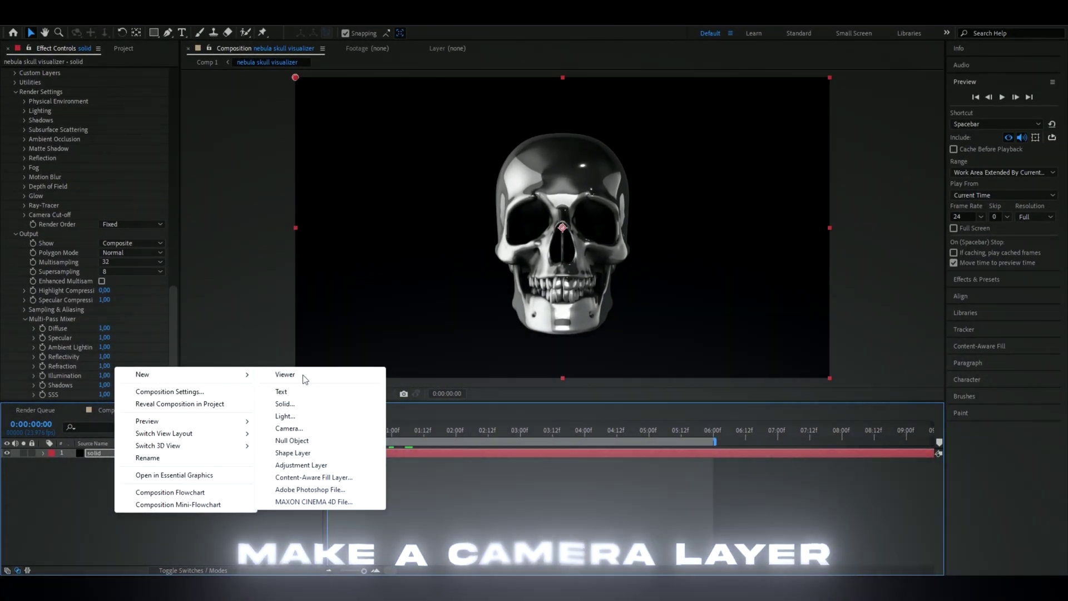
{"action": "left_click", "coordinate": [295, 429]}
{"action": "key", "text": "Return"}
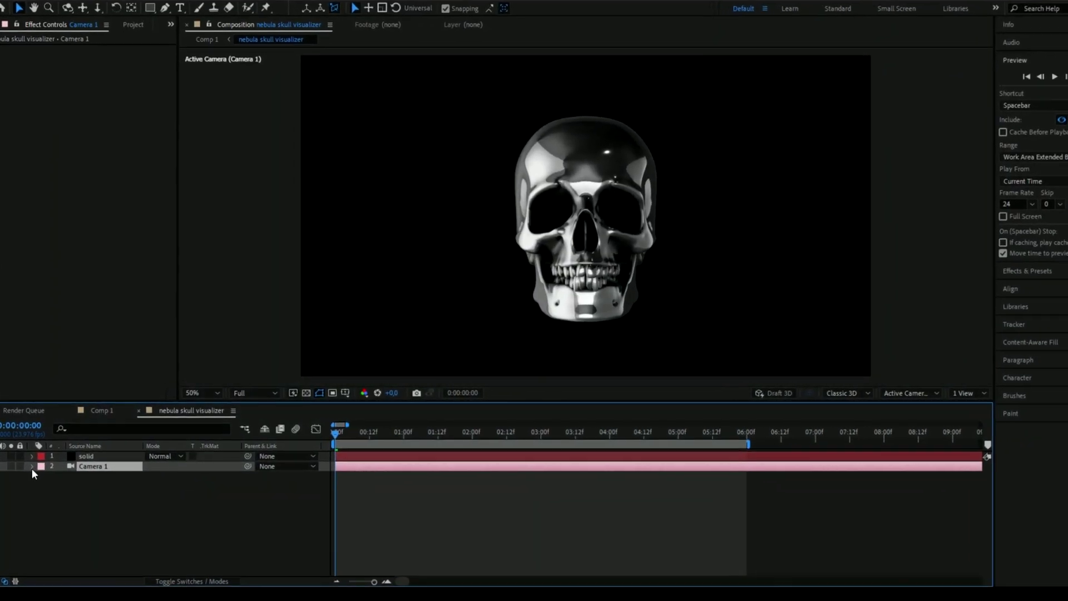
Set Camera 1's position to -4042.7, 2188.1, -837.2 and save the project
{"action": "left_click", "coordinate": [38, 462]}
{"action": "left_click", "coordinate": [34, 480]}
{"action": "left_click", "coordinate": [150, 502]}
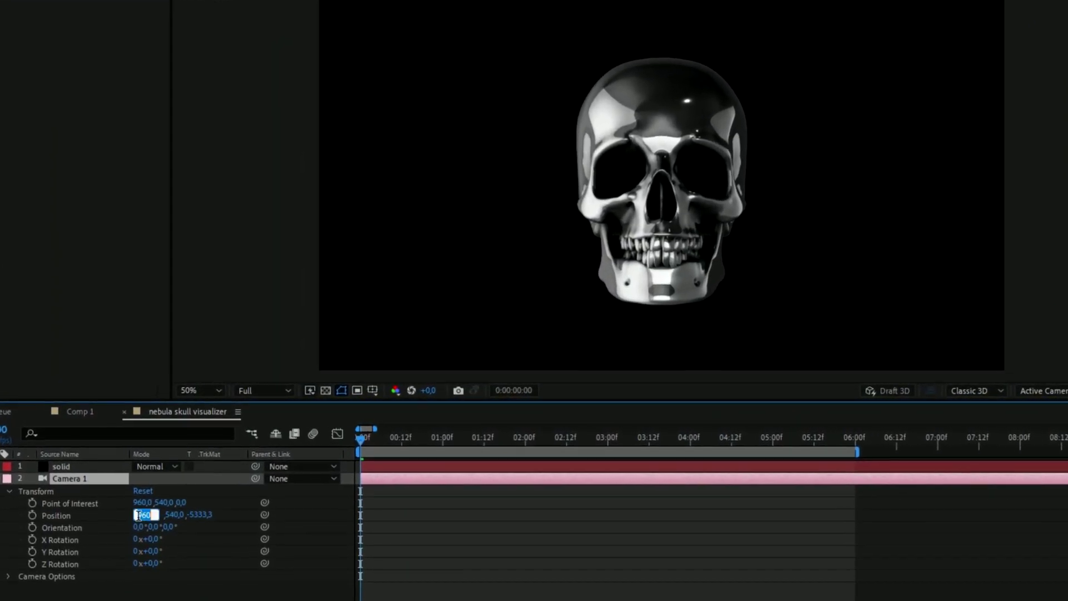
{"action": "key", "text": "BackSpace"}
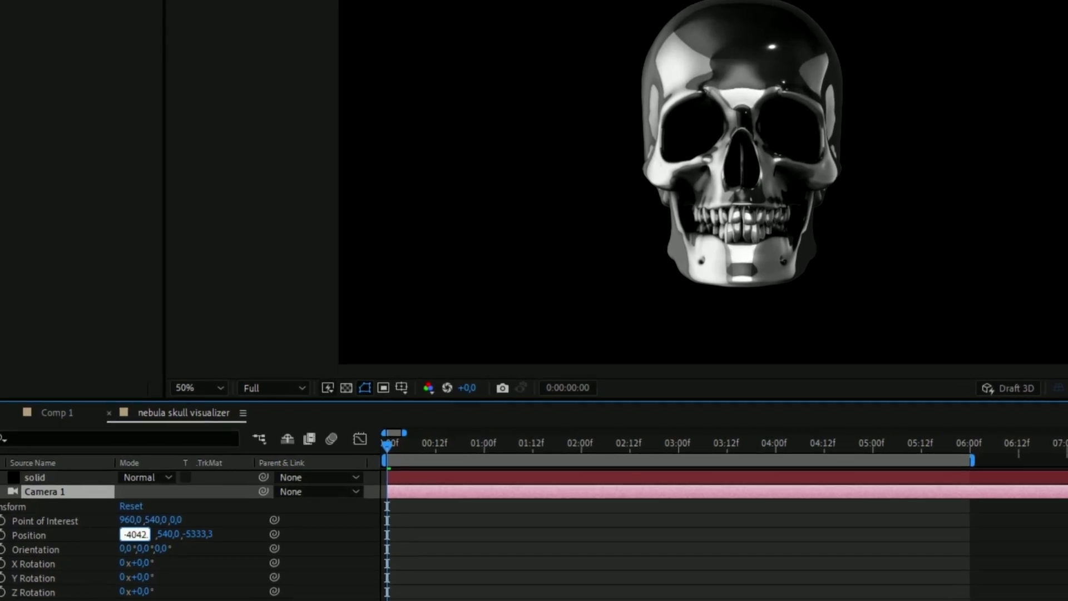
{"action": "type", "text": "-4042.7"}
{"action": "key", "text": "Tab"}
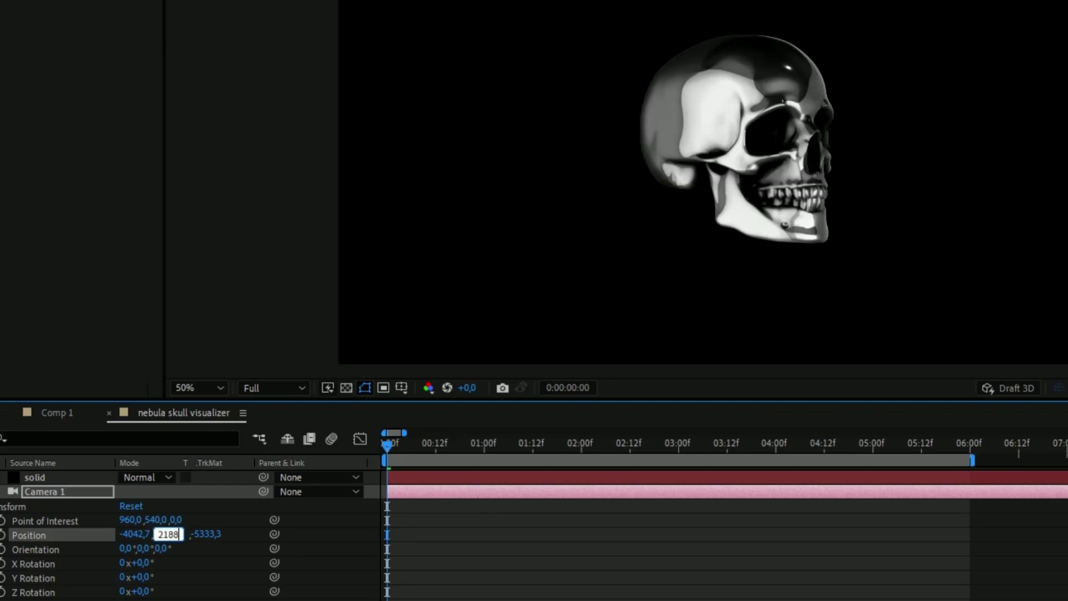
{"action": "type", "text": "2188.1"}
{"action": "key", "text": "Tab"}
{"action": "type", "text": "-"}
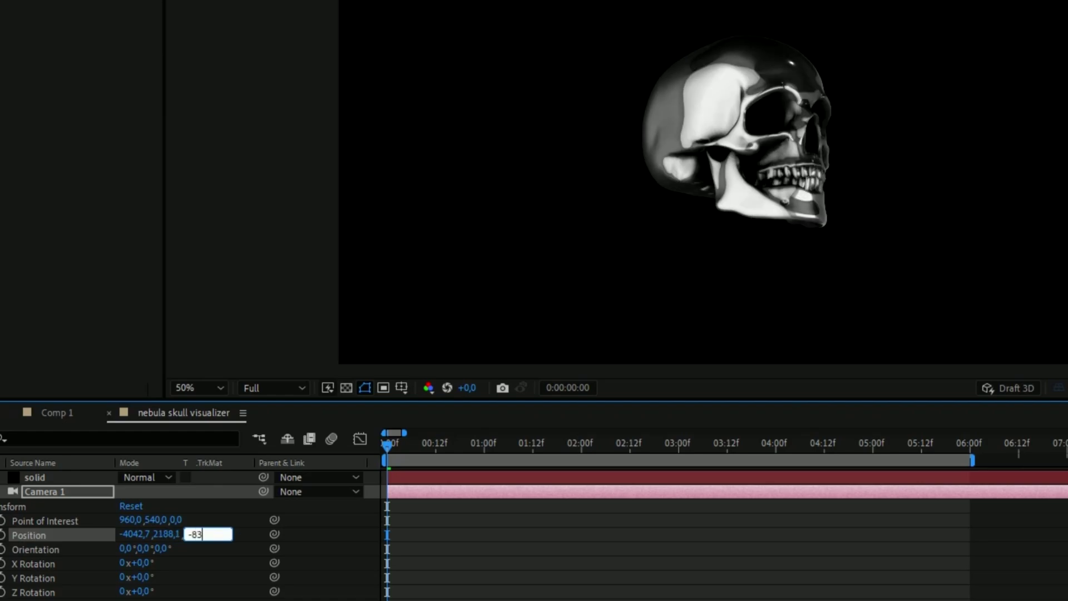
{"action": "type", "text": "837.2"}
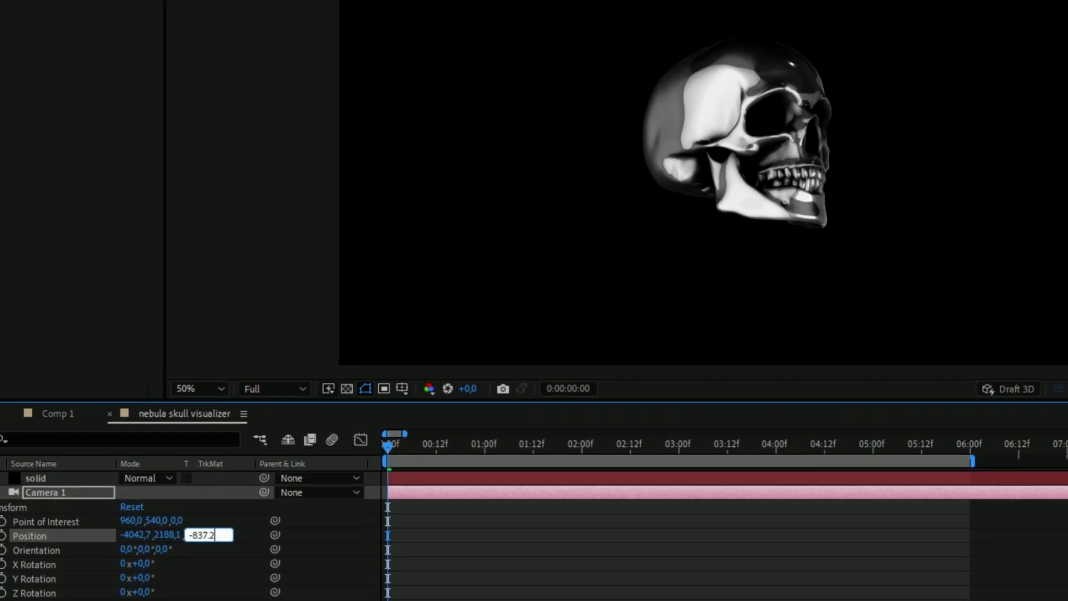
{"action": "left_click_drag", "start_coordinate": [387, 445], "coordinate": [389, 475]}
{"action": "key", "text": "ctrl+s"}
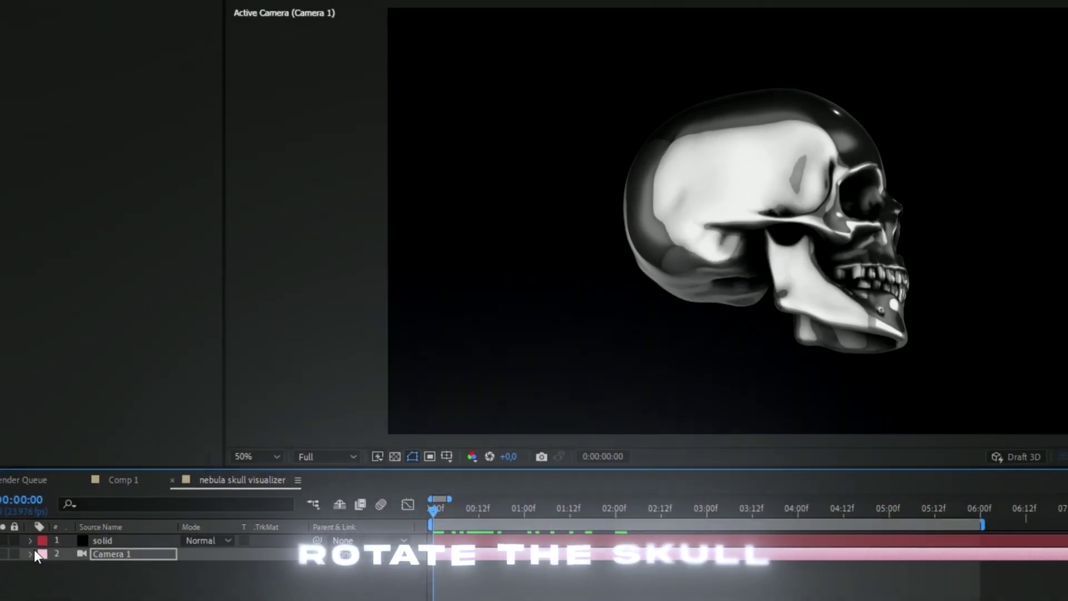
Set the Particle Rotation Y Rotation of the solid's Group 1 to 81°, save the project, and scrub through the spin
{"action": "left_click", "coordinate": [94, 532]}
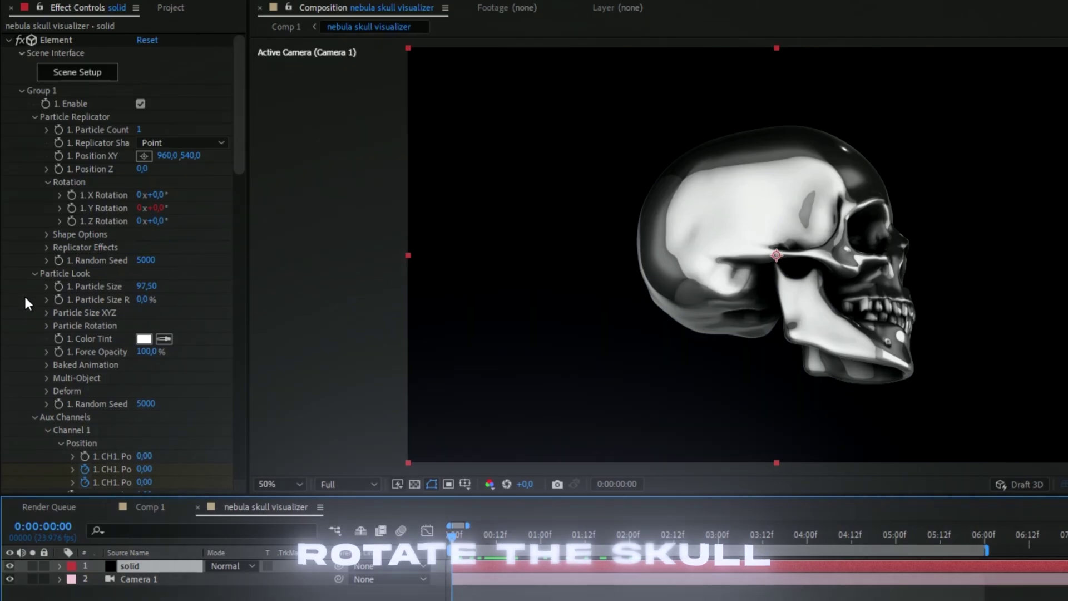
{"action": "left_click", "coordinate": [44, 322]}
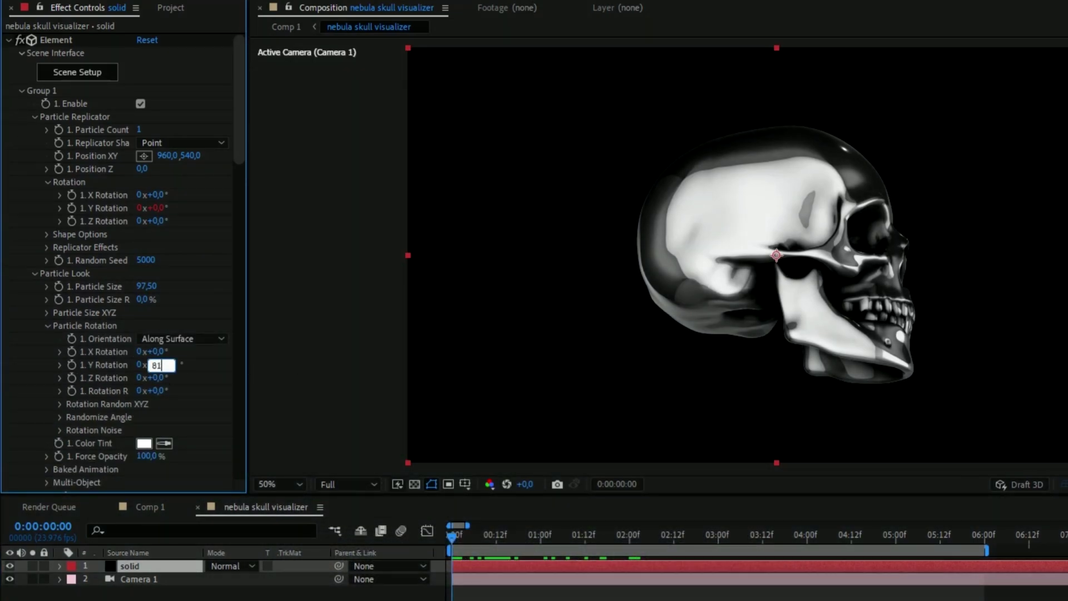
{"action": "key", "text": "Return"}
{"action": "key", "text": "ctrl+s"}
{"action": "left_click_drag", "start_coordinate": [455, 536], "coordinate": [342, 528]}
{"action": "left_click_drag", "start_coordinate": [612, 533], "coordinate": [452, 535]}
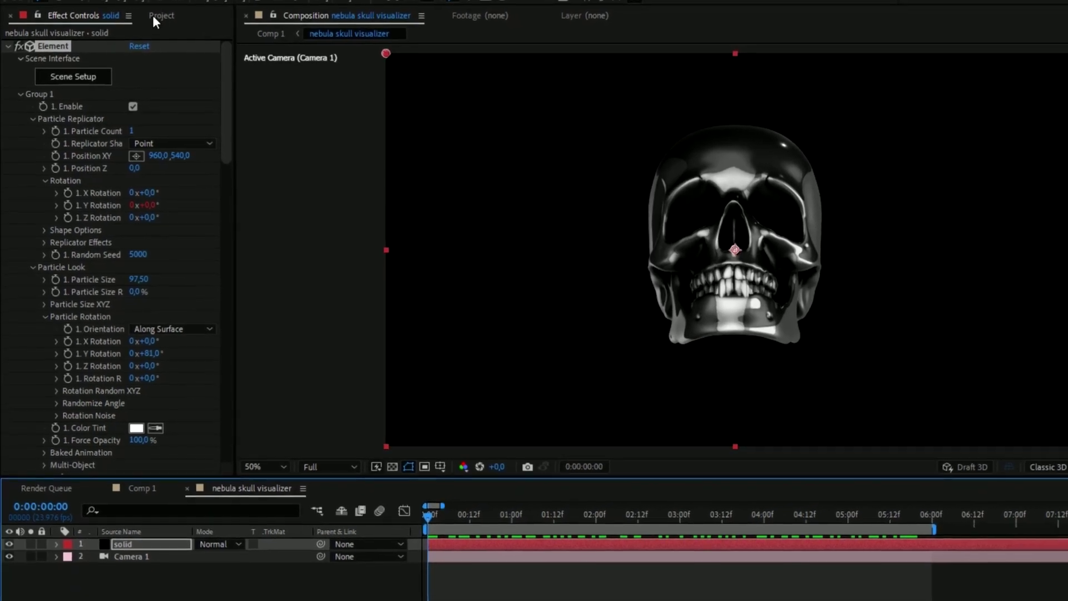
Orbit the camera around the skull to adjust the viewing angle, and preview the animation
{"action": "left_click", "coordinate": [95, 6]}
{"action": "left_click_drag", "start_coordinate": [726, 265], "coordinate": [493, 249]}
{"action": "key", "text": "space"}
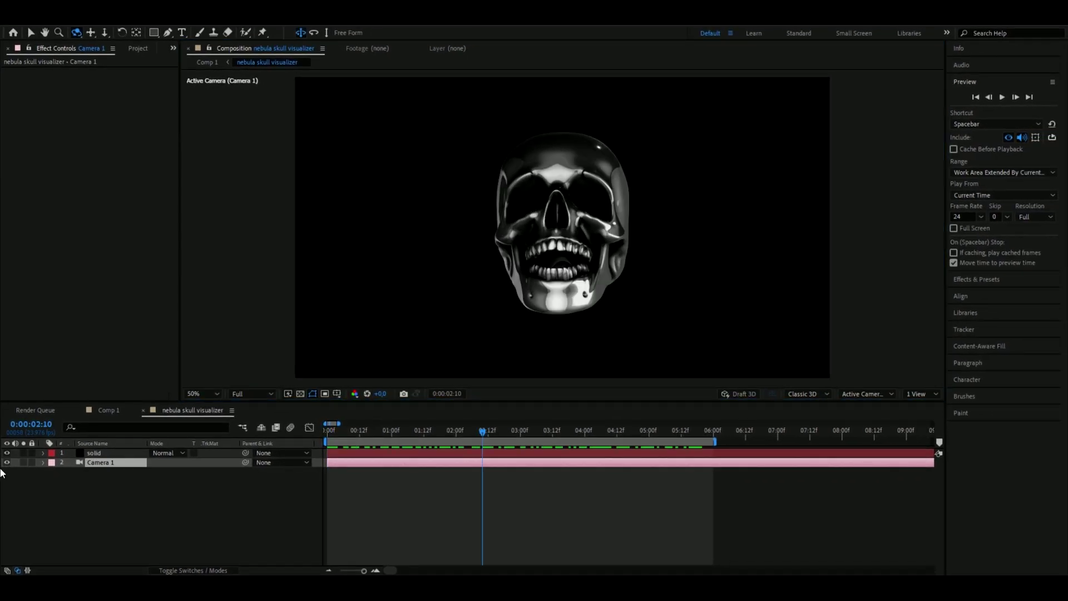
Hide the skull's solid layer and create a new black solid at the bottom of the layer stack
{"action": "left_click", "coordinate": [91, 497]}
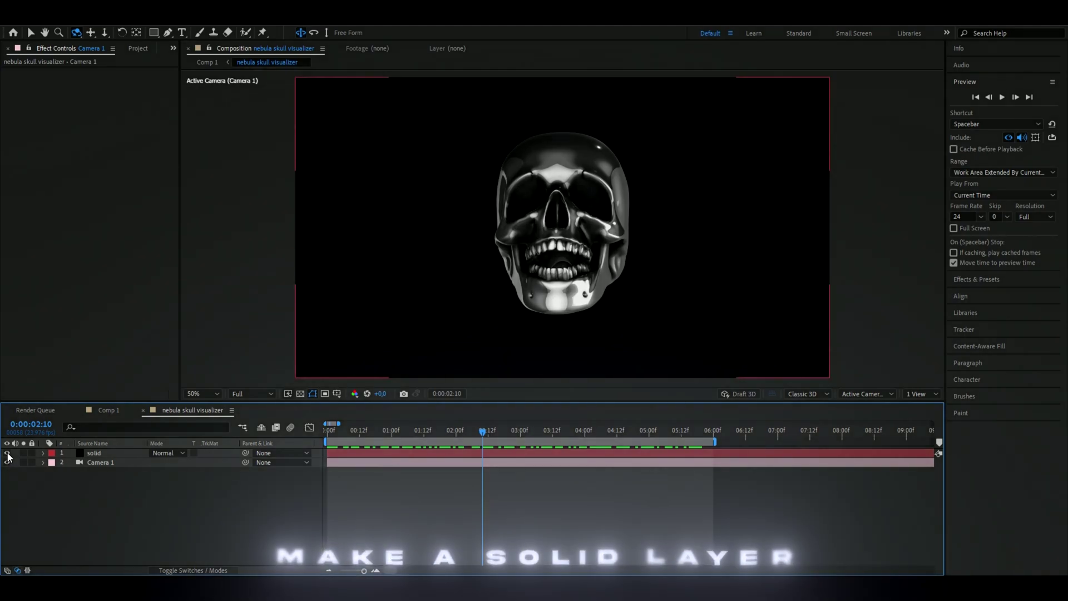
{"action": "left_click", "coordinate": [7, 453]}
{"action": "right_click", "coordinate": [85, 477]}
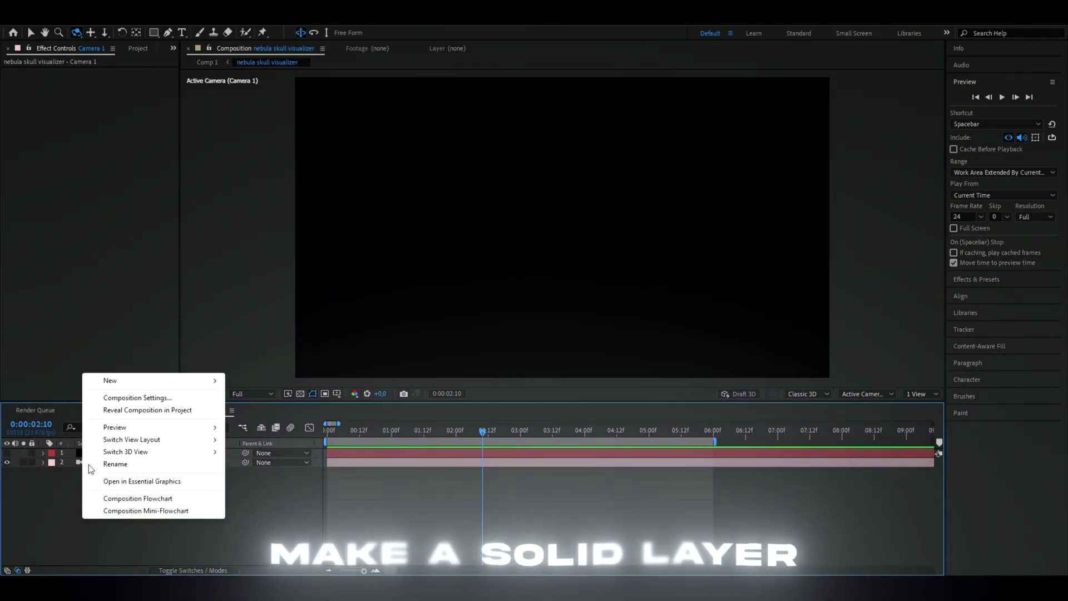
{"action": "mouse_move", "coordinate": [111, 383]}
{"action": "left_click", "coordinate": [259, 396]}
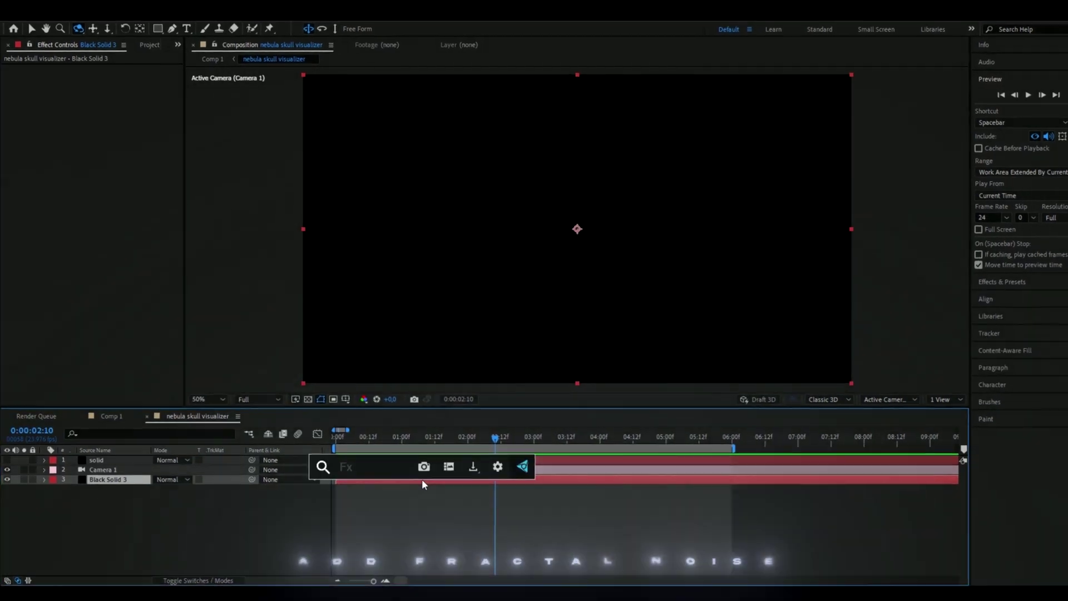
Apply Fractal Noise to the new black solid and set its Fractal Type to Turbulent Sharp
{"action": "key", "text": "ctrl+space"}
{"action": "type", "text": "fr"}
{"action": "left_click", "coordinate": [467, 523]}
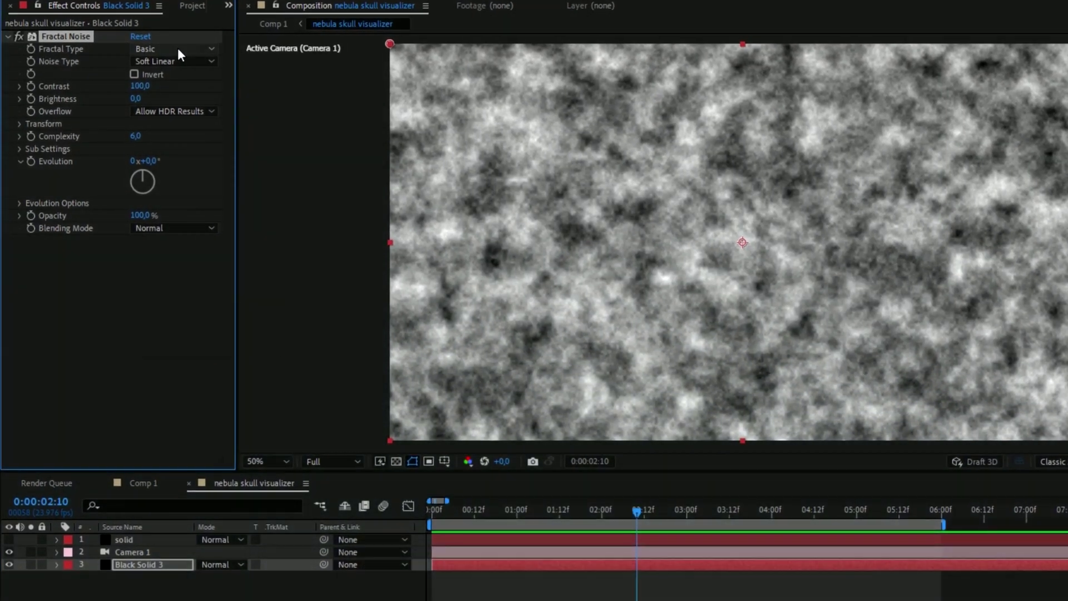
{"action": "left_click", "coordinate": [174, 53]}
{"action": "left_click", "coordinate": [201, 121]}
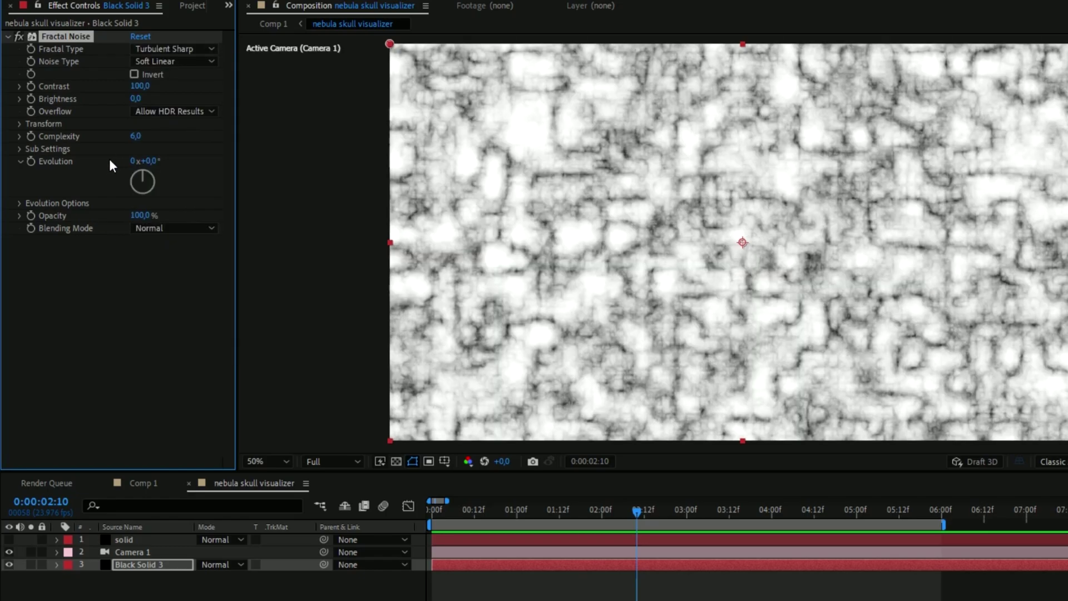
Set the Fractal Noise Contrast to 146 and turn on Invert
{"action": "type", "text": "145"}
{"action": "key", "text": "Return"}
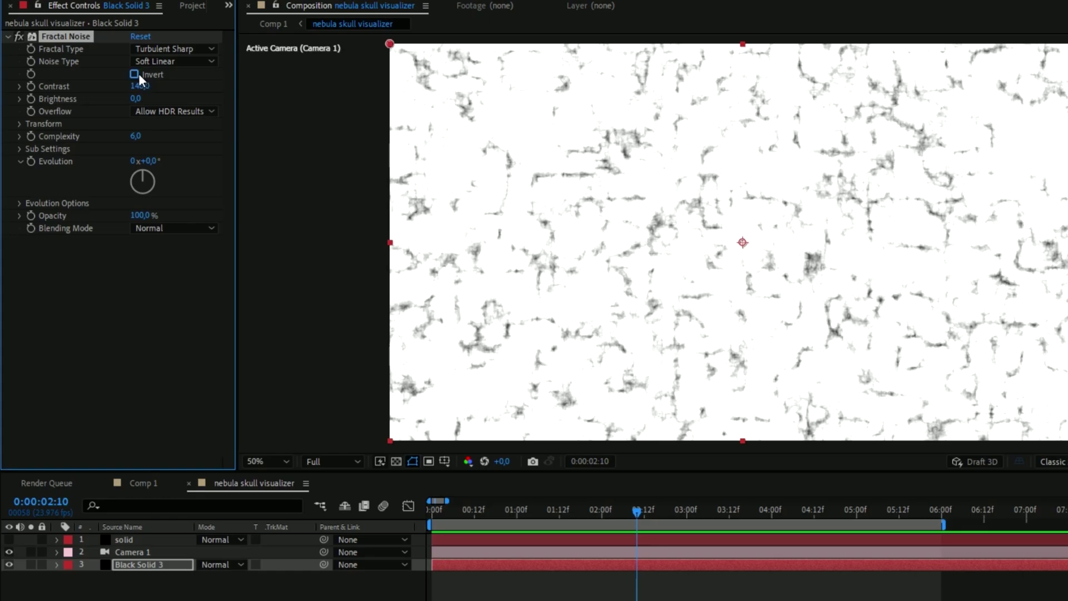
{"action": "left_click", "coordinate": [134, 74]}
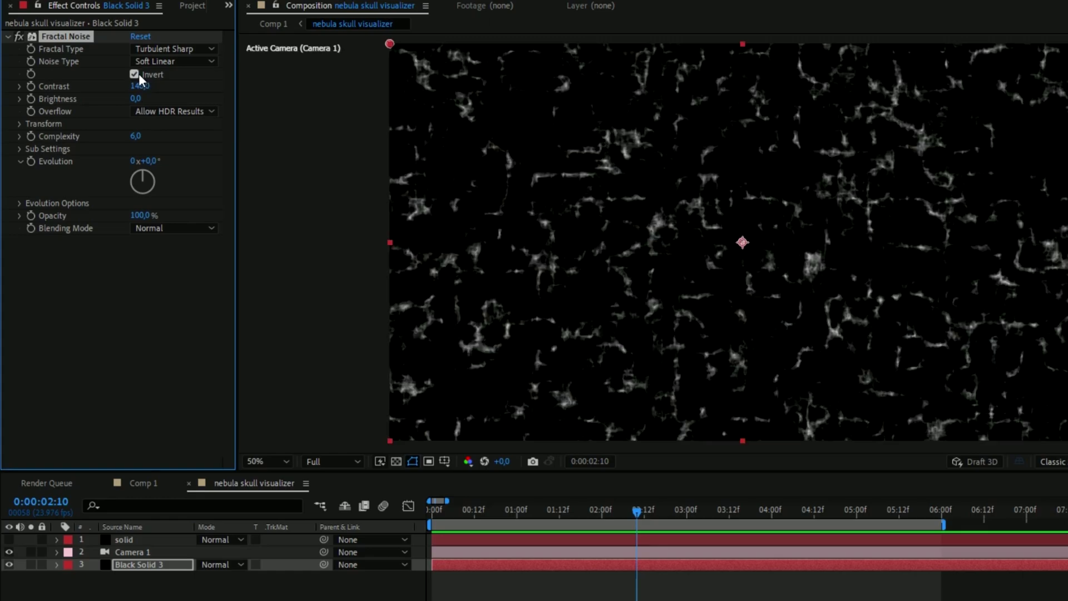
Animate the Fractal Noise Evolution with the expression time*250, preview the noise, and show the skull's solid layer again
{"action": "key", "text": "Home"}
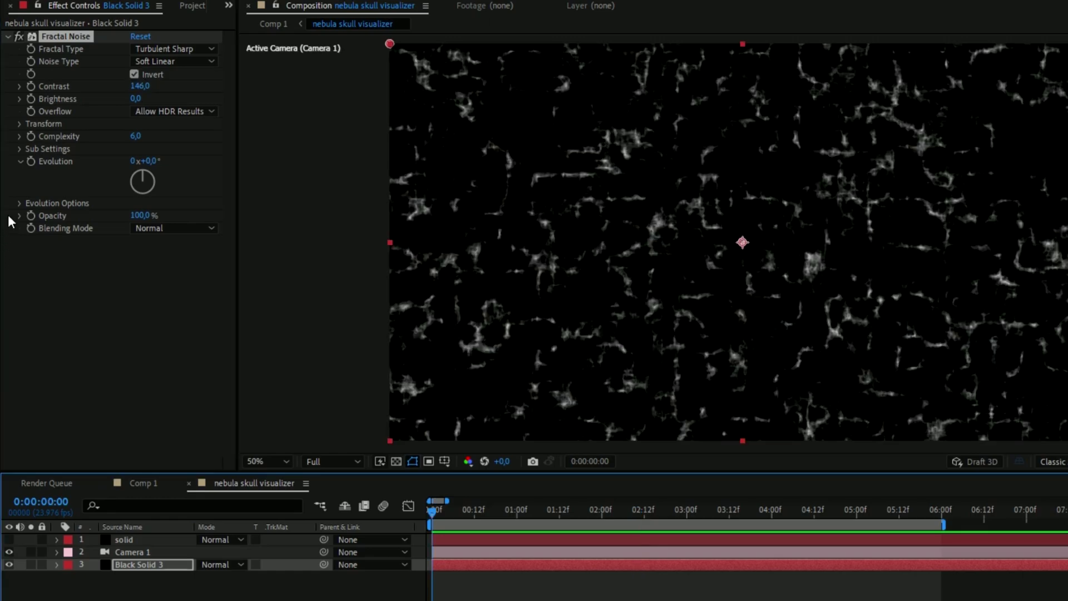
{"action": "left_click", "coordinate": [31, 161]}
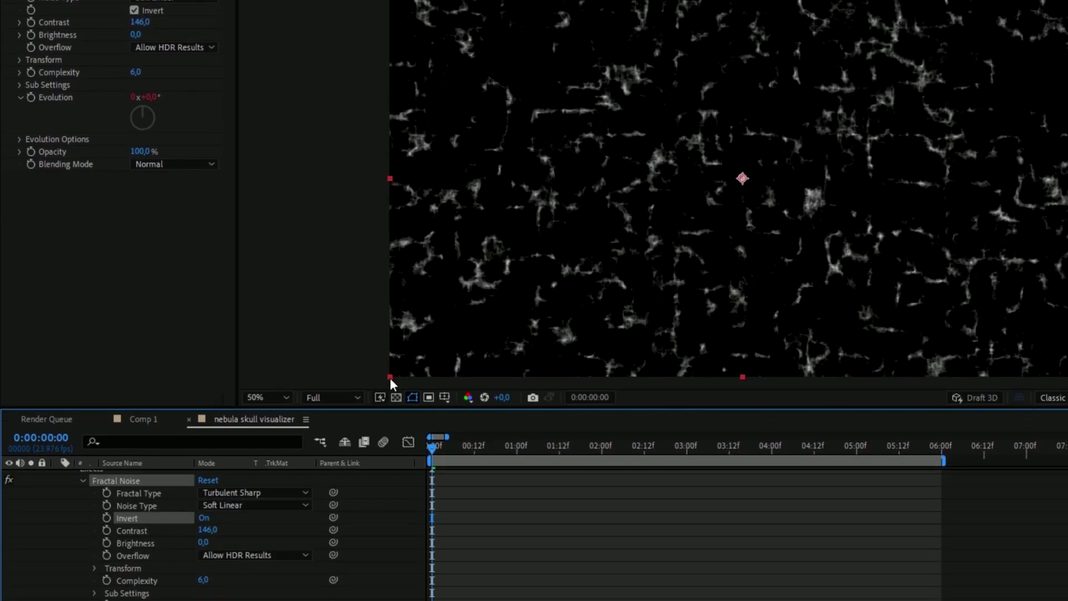
{"action": "key", "text": "alt+shift+equal"}
{"action": "type", "text": "time*250"}
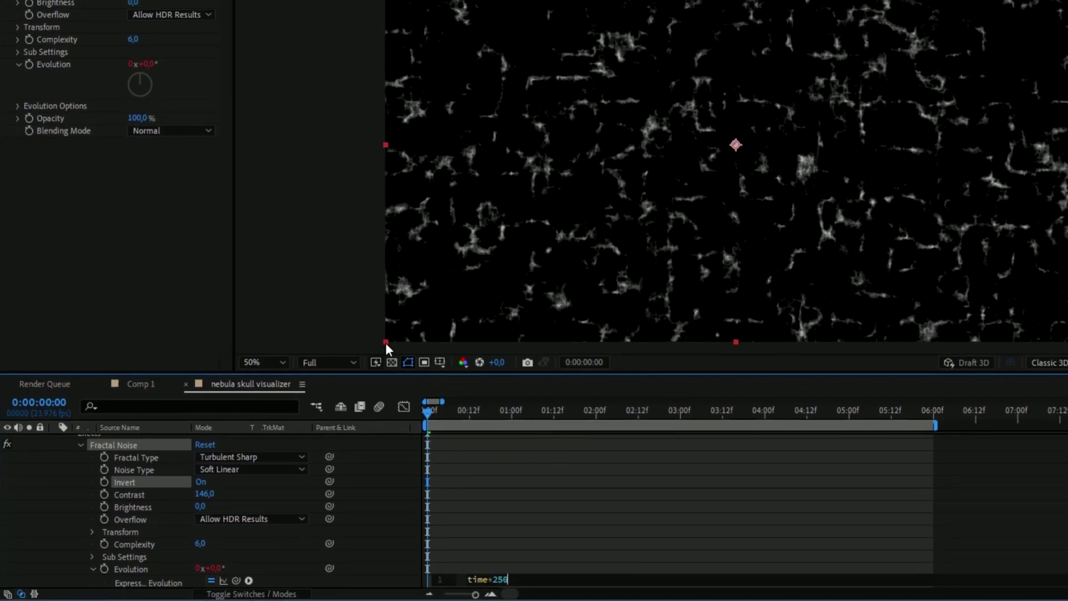
{"action": "key", "text": "KP_Enter"}
{"action": "key", "text": "space"}
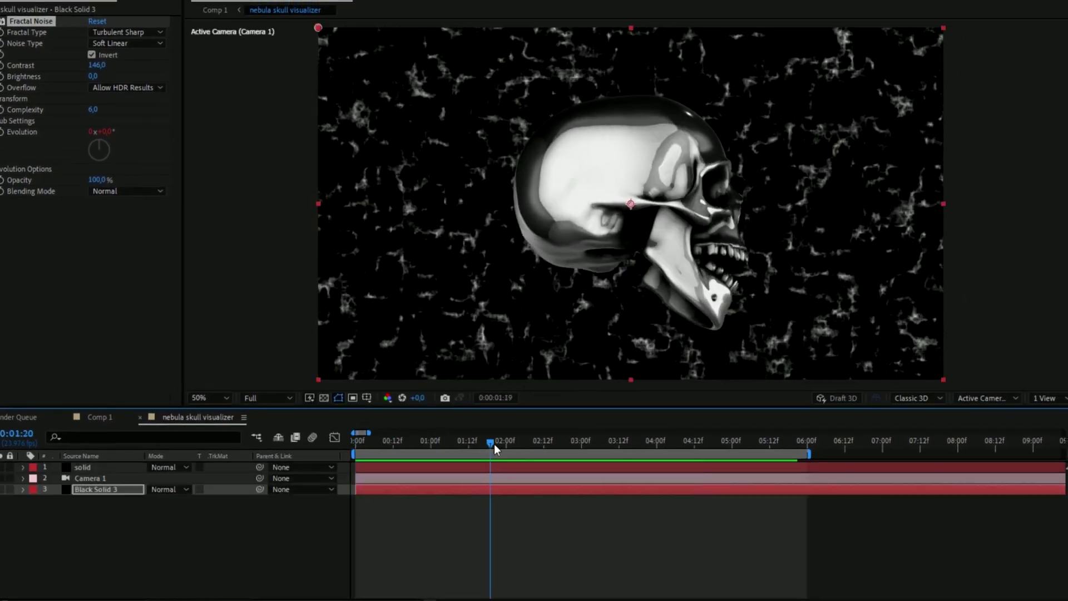
{"action": "left_click_drag", "start_coordinate": [493, 444], "coordinate": [553, 445]}
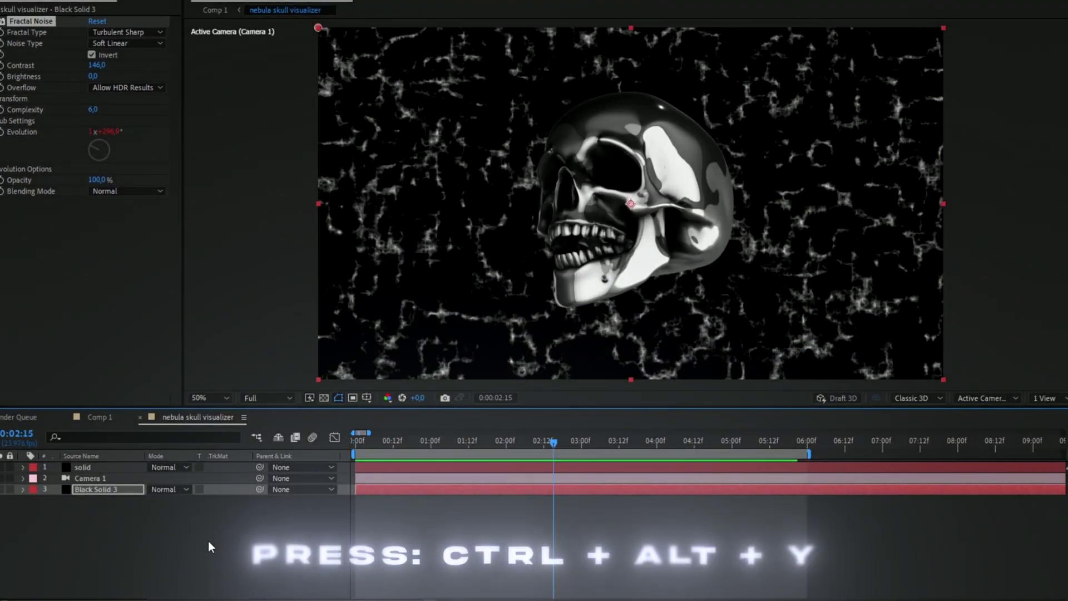
Create an adjustment layer at the top of the layer stack and apply S_Flicker to it
{"action": "key", "text": "ctrl+alt+y"}
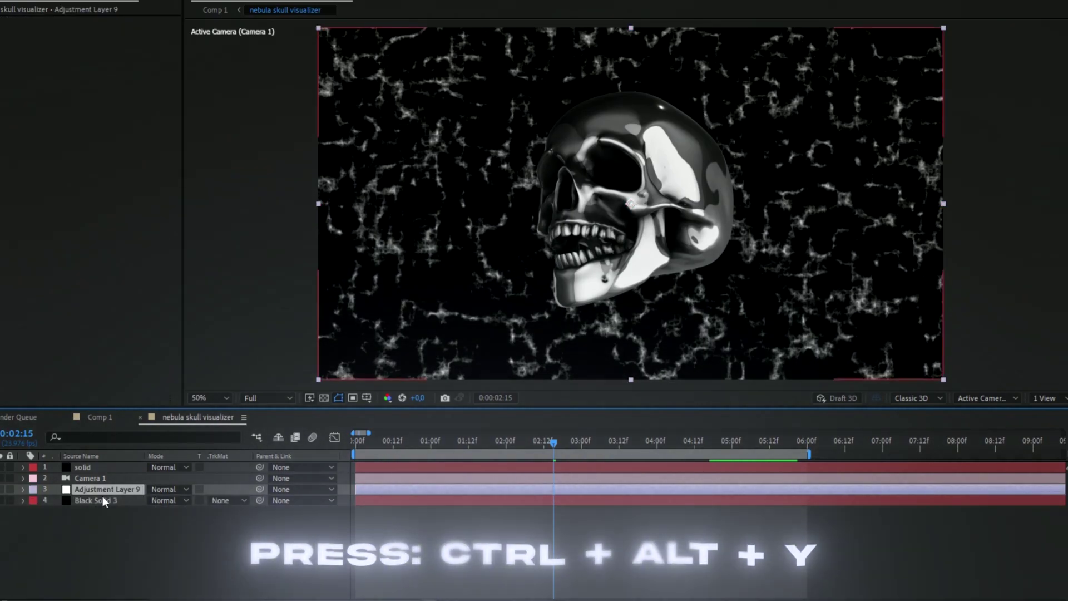
{"action": "left_click_drag", "start_coordinate": [92, 489], "coordinate": [106, 466]}
{"action": "key", "text": "ctrl+space"}
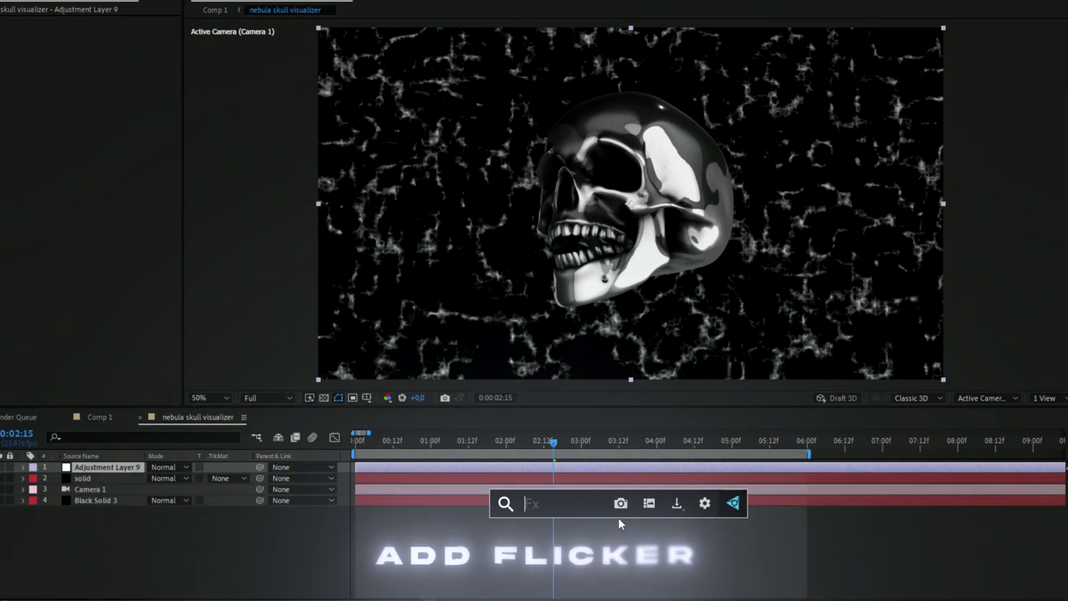
{"action": "type", "text": "fl"}
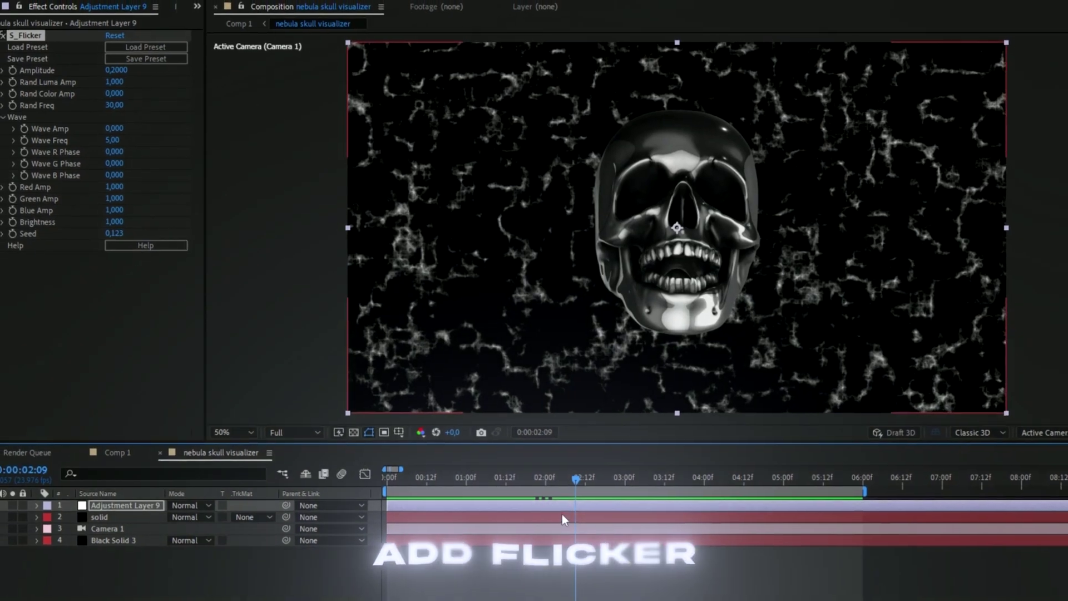
Apply the S_MotionDetect effect to the adjustment layer
{"action": "key", "text": "ctrl+space"}
{"action": "type", "text": "moti"}
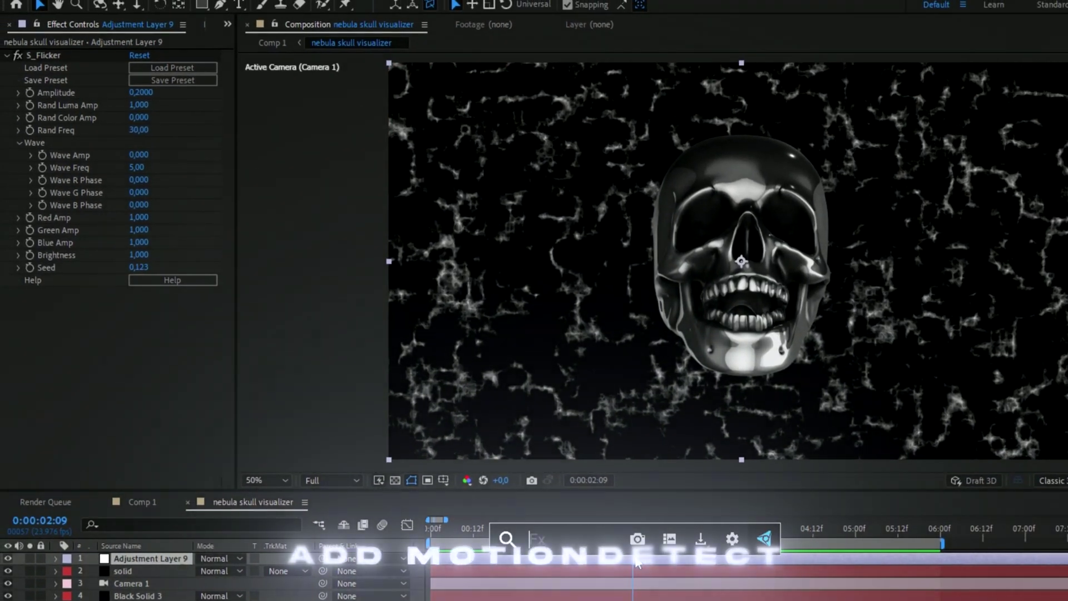
{"action": "type", "text": "o"}
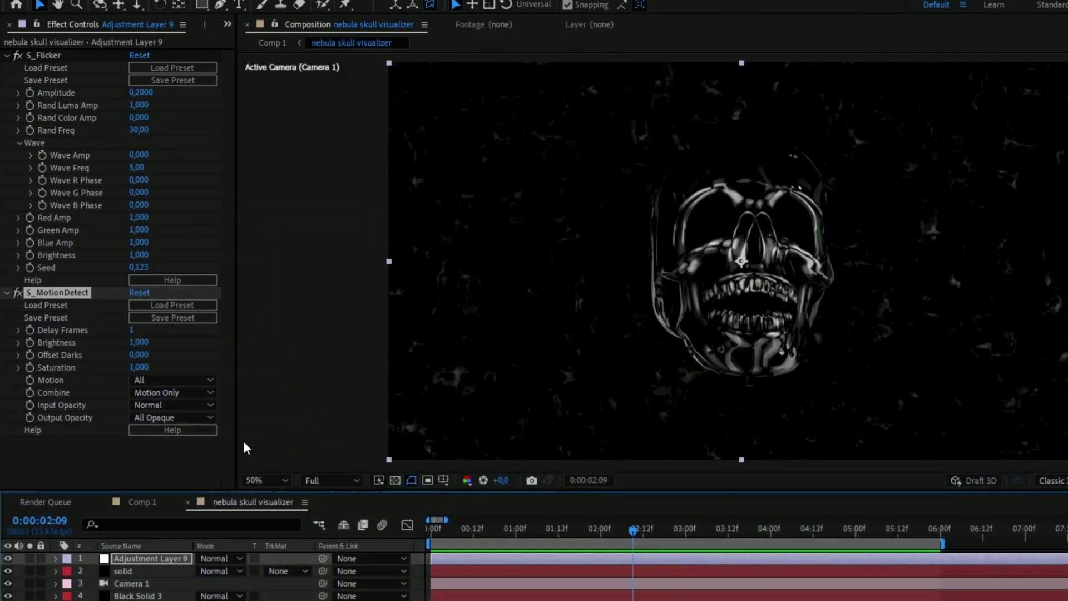
Set S_MotionDetect's Delay Frames to 2, Motion to Darker and Combine to Subtract
{"action": "left_click", "coordinate": [131, 333]}
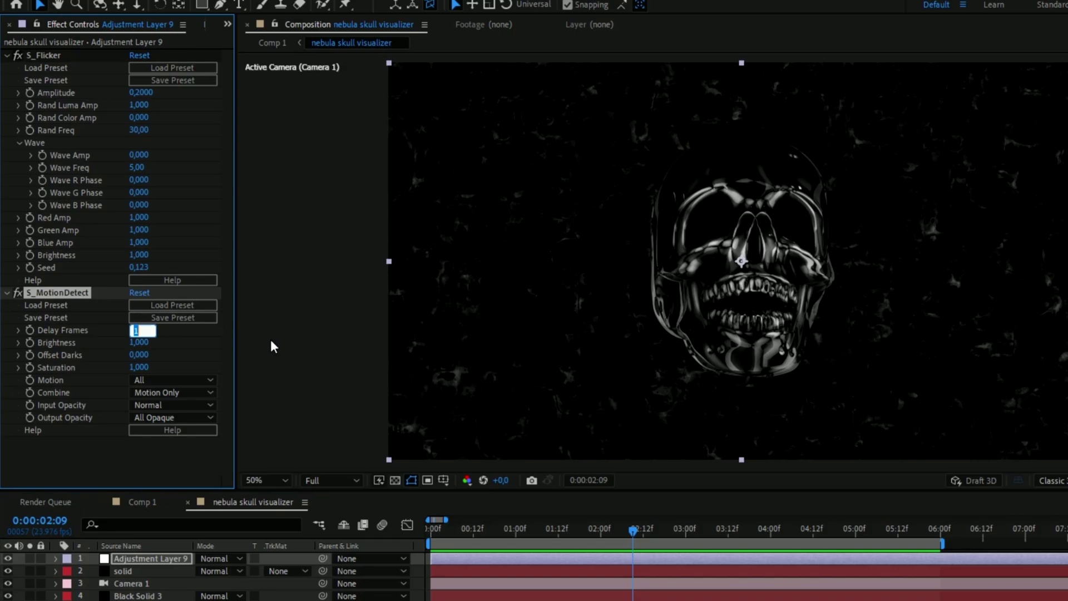
{"action": "type", "text": "2"}
{"action": "key", "text": "Return"}
{"action": "key", "text": "space"}
{"action": "left_click", "coordinate": [144, 380]}
{"action": "left_click", "coordinate": [169, 428]}
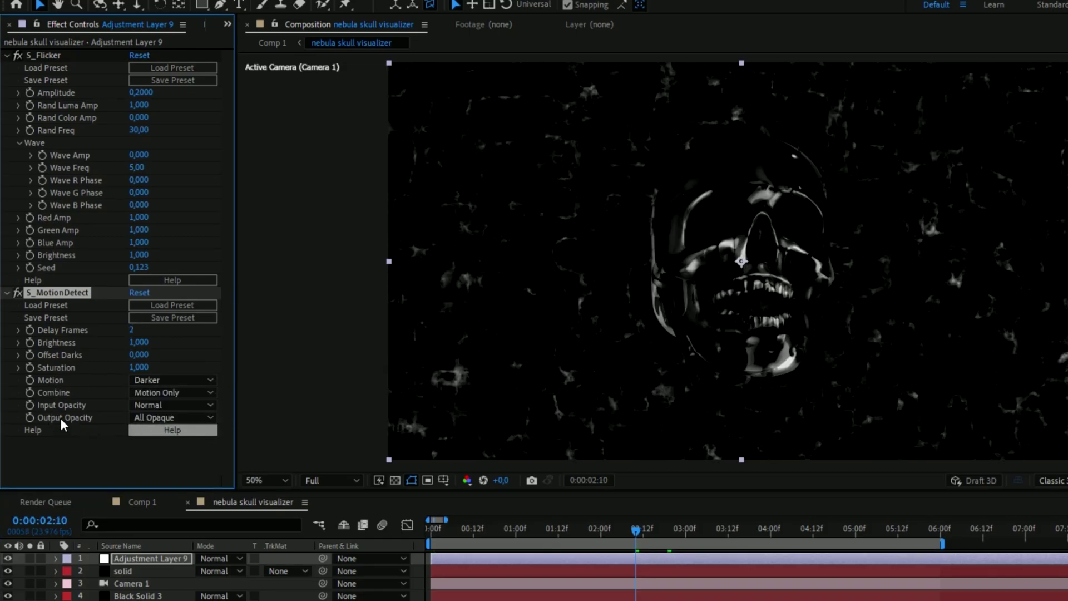
{"action": "left_click", "coordinate": [154, 393]}
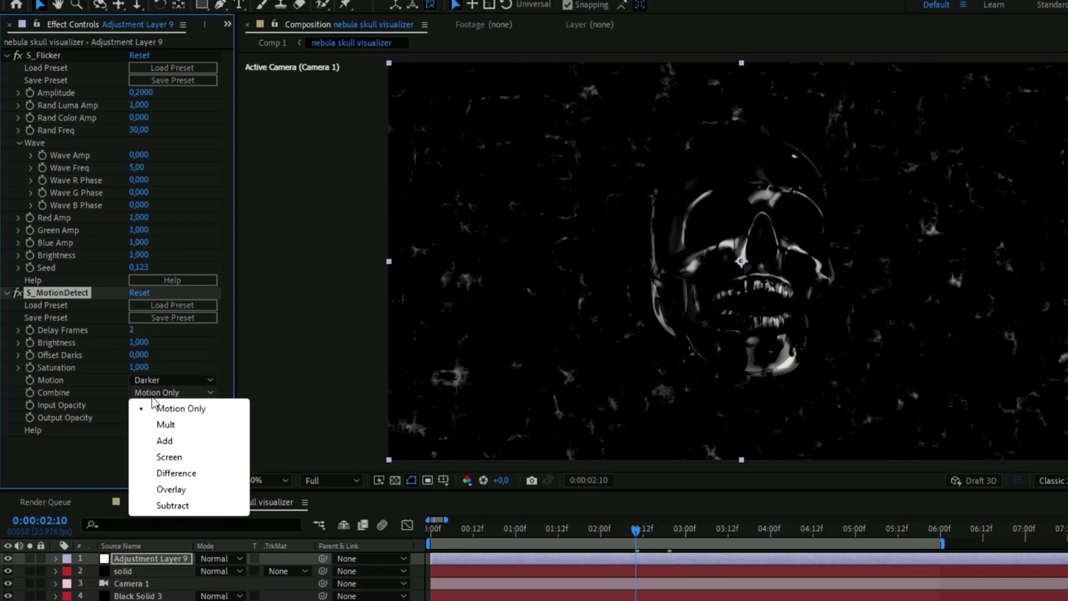
{"action": "left_click", "coordinate": [172, 505]}
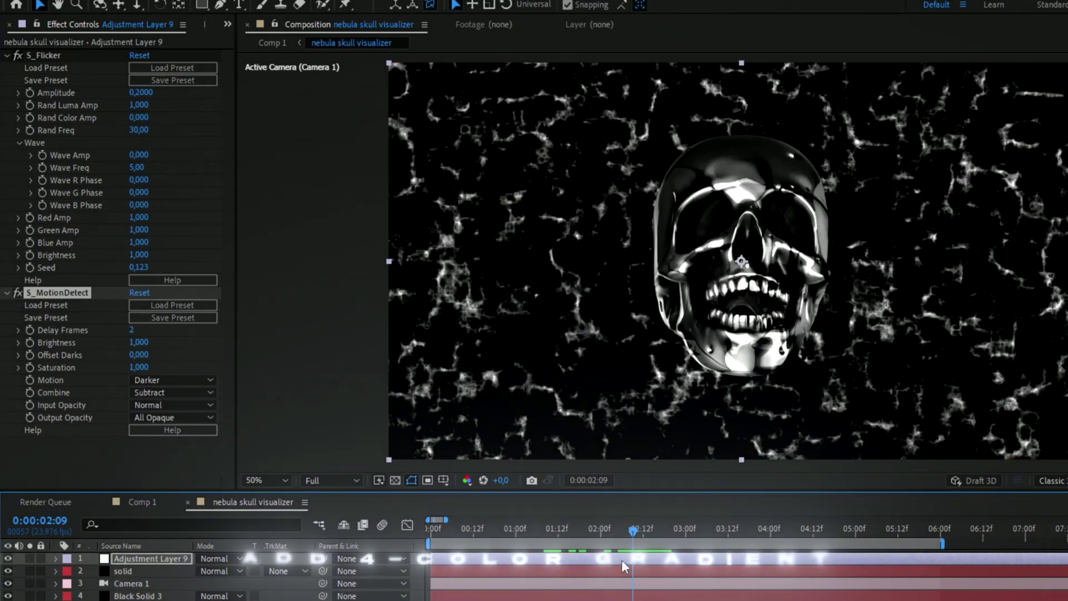
Apply 4-Color Gradient to the adjustment layer and set Color 1 to the dark blue 020052
{"action": "left_click", "coordinate": [622, 560]}
{"action": "key", "text": "ctrl+space"}
{"action": "type", "text": "4"}
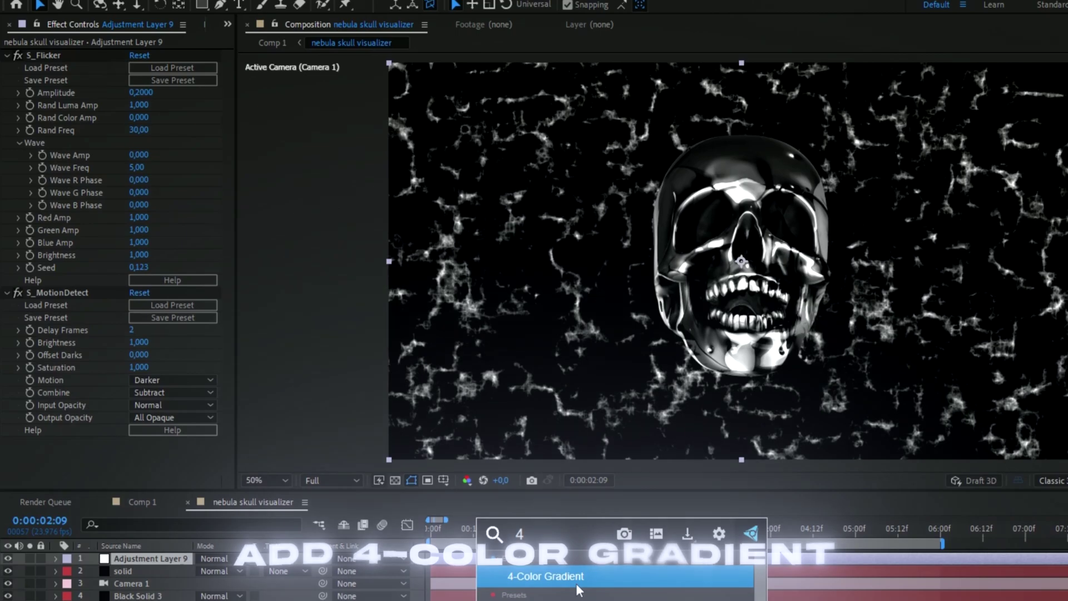
{"action": "left_click", "coordinate": [576, 583]}
{"action": "left_click", "coordinate": [136, 356]}
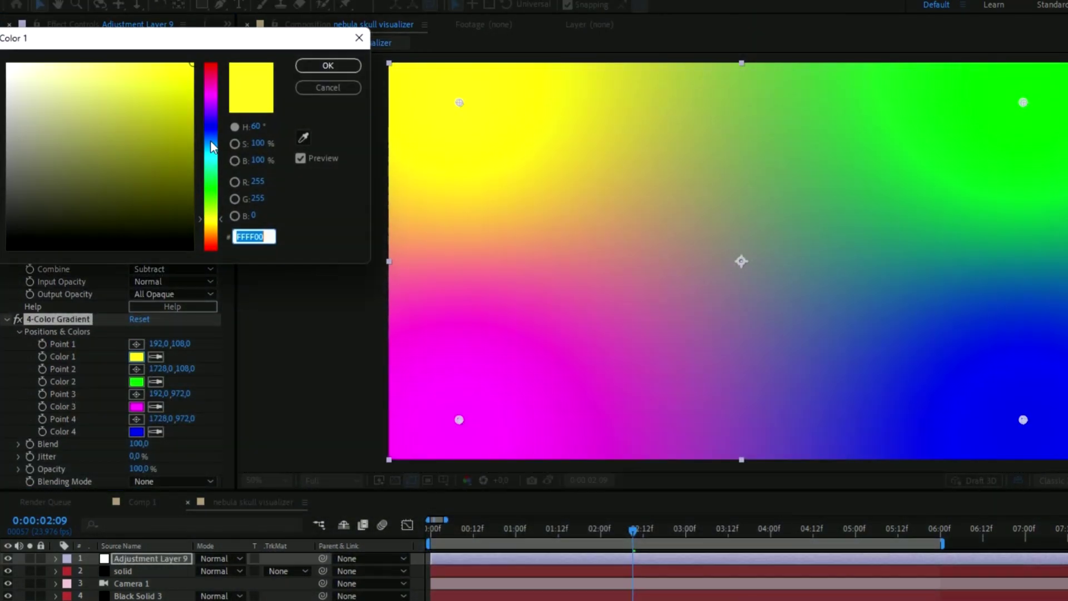
{"action": "left_click_drag", "start_coordinate": [210, 140], "coordinate": [210, 132]}
{"action": "left_click", "coordinate": [192, 190]}
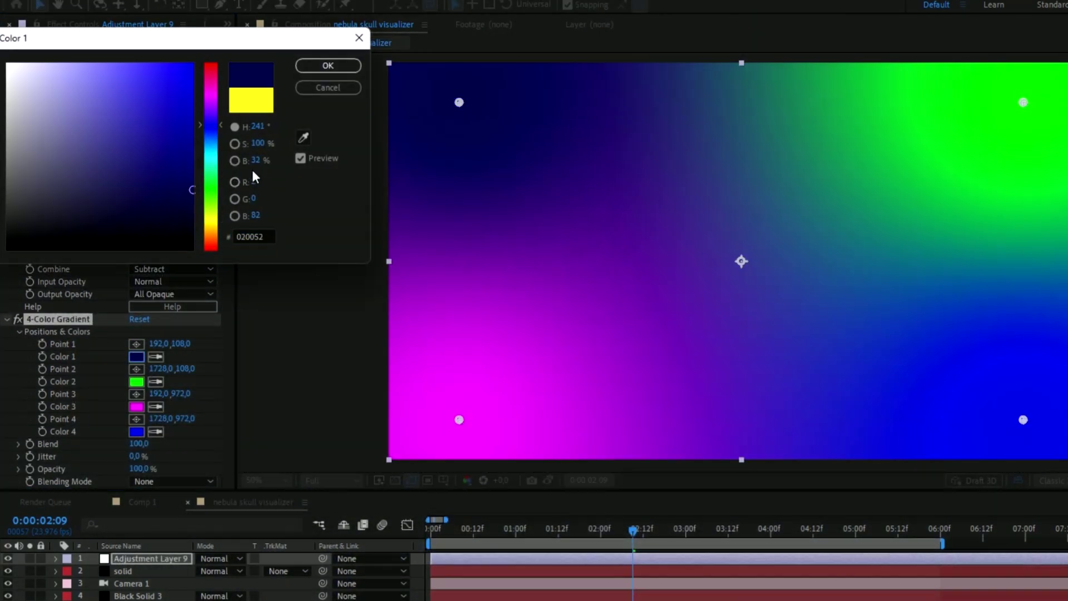
{"action": "left_click", "coordinate": [336, 70]}
Match the gradient's Colors 2, 3 and 4 to Color 1 by sampling, and set its Blending Mode to Soft Light
{"action": "left_click", "coordinate": [156, 381]}
{"action": "left_click", "coordinate": [136, 356]}
{"action": "left_click", "coordinate": [156, 406]}
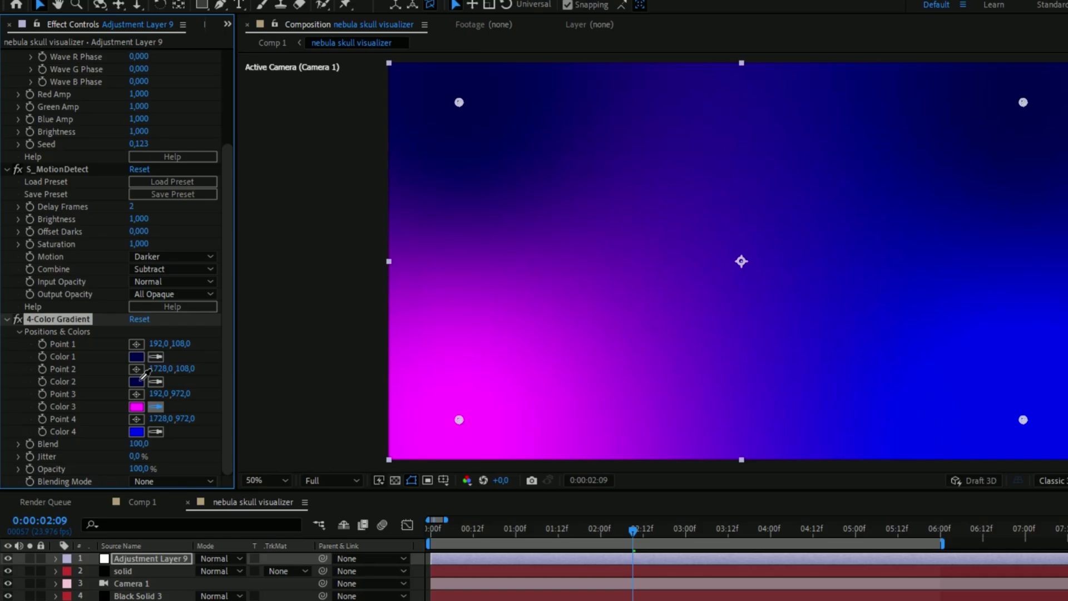
{"action": "left_click", "coordinate": [141, 380]}
{"action": "left_click", "coordinate": [156, 431]}
{"action": "left_click", "coordinate": [139, 404]}
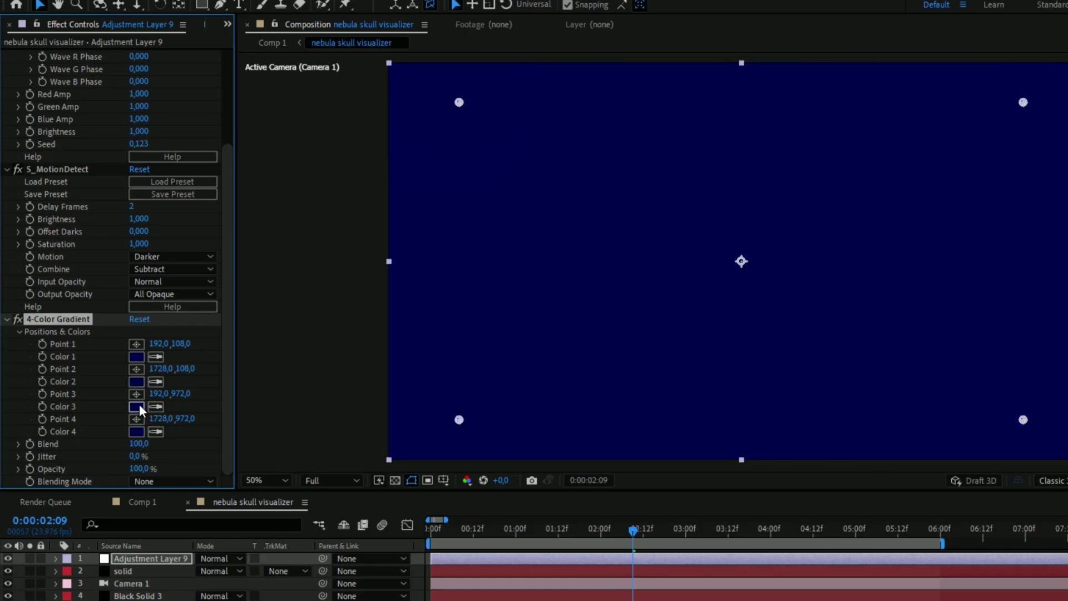
{"action": "left_click", "coordinate": [167, 480]}
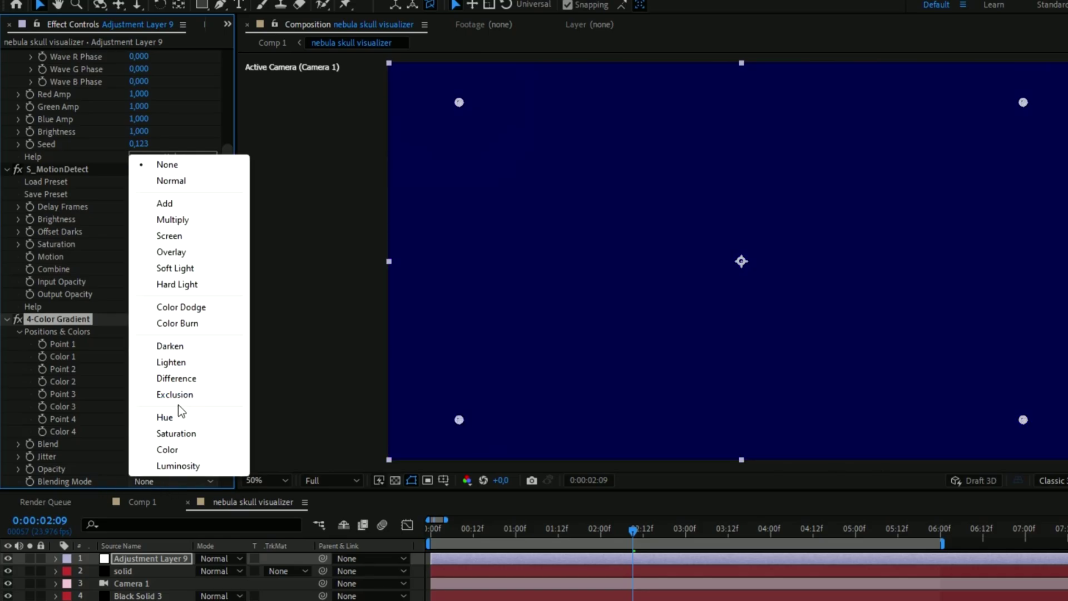
{"action": "left_click", "coordinate": [174, 267]}
Apply Deep Glow to the adjustment layer and set its Radius to 821
{"action": "key", "text": "ctrl+space"}
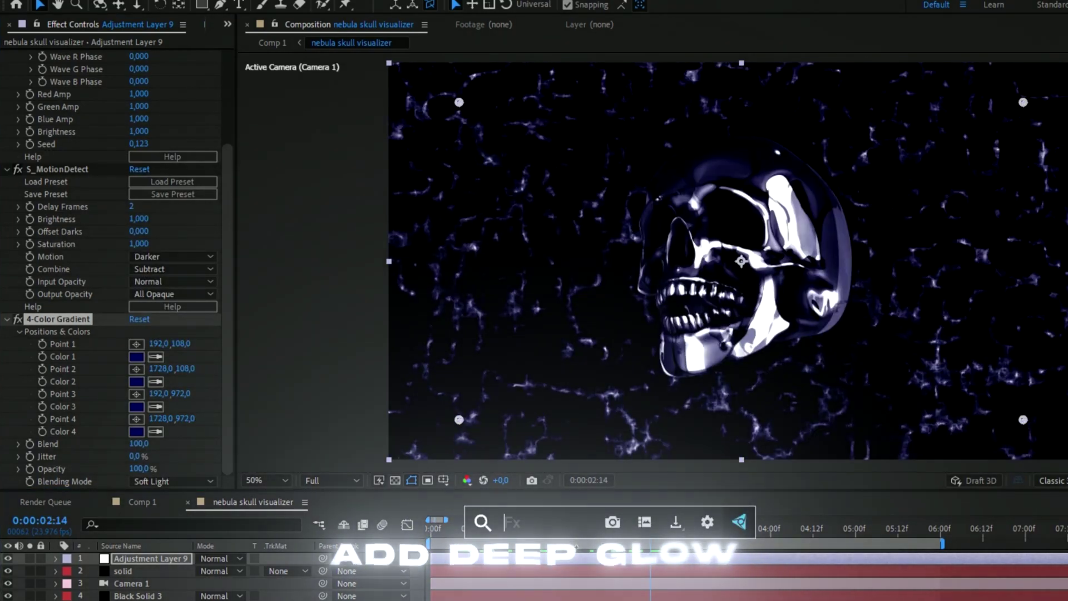
{"action": "type", "text": "d"}
{"action": "key", "text": "Return"}
{"action": "left_click", "coordinate": [143, 232]}
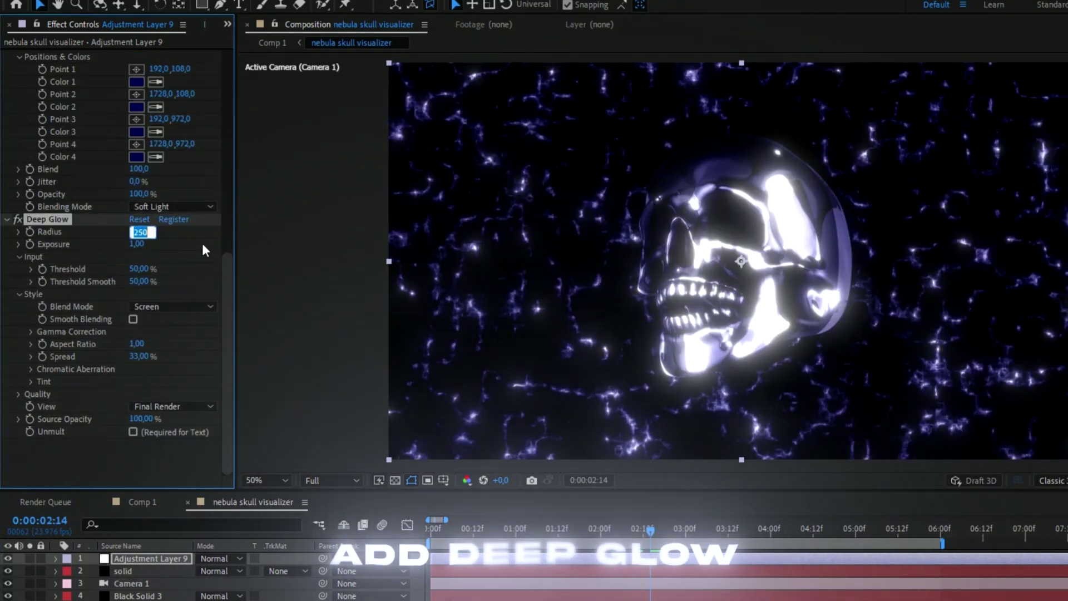
{"action": "type", "text": "821"}
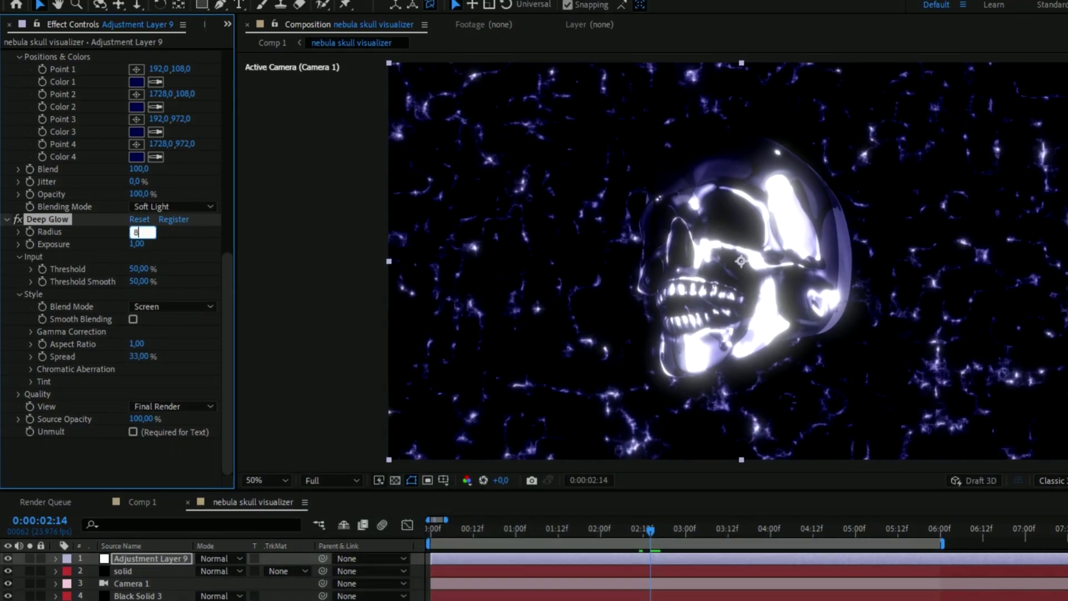
Set Deep Glow's Exposure to 1.28 and Threshold to 15%, and enable Smooth Blending
{"action": "key", "text": "Tab"}
{"action": "type", "text": "1"}
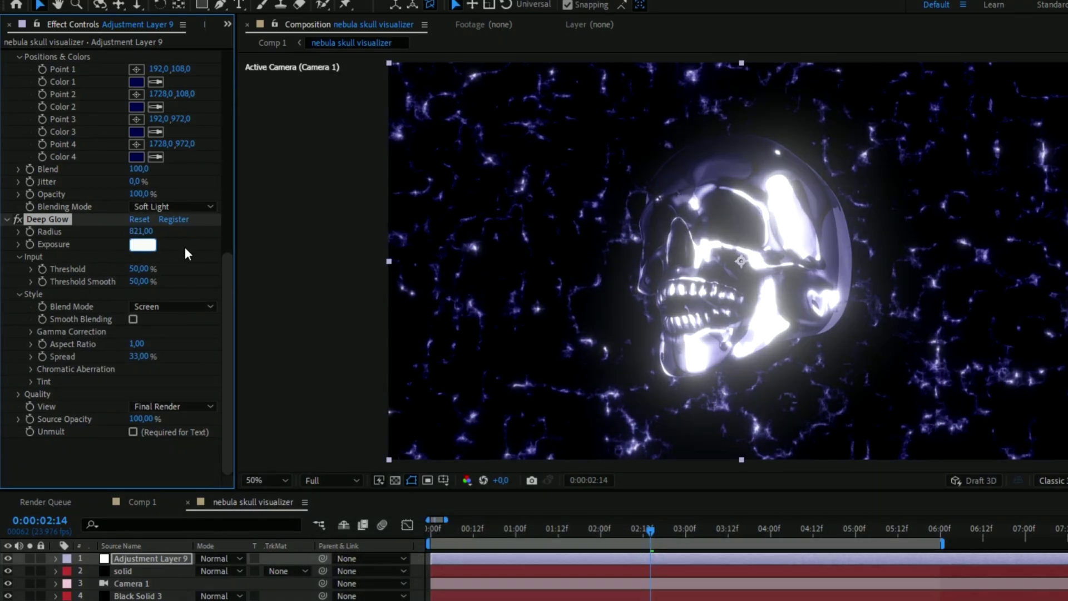
{"action": "key", "text": "Return"}
{"action": "left_click", "coordinate": [141, 269]}
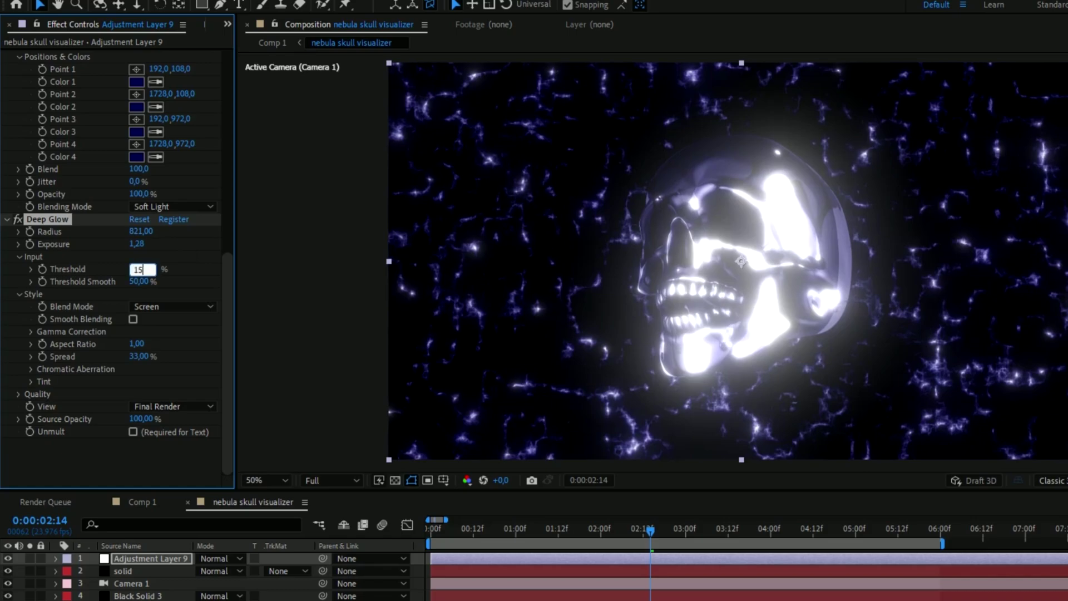
{"action": "key", "text": "Return"}
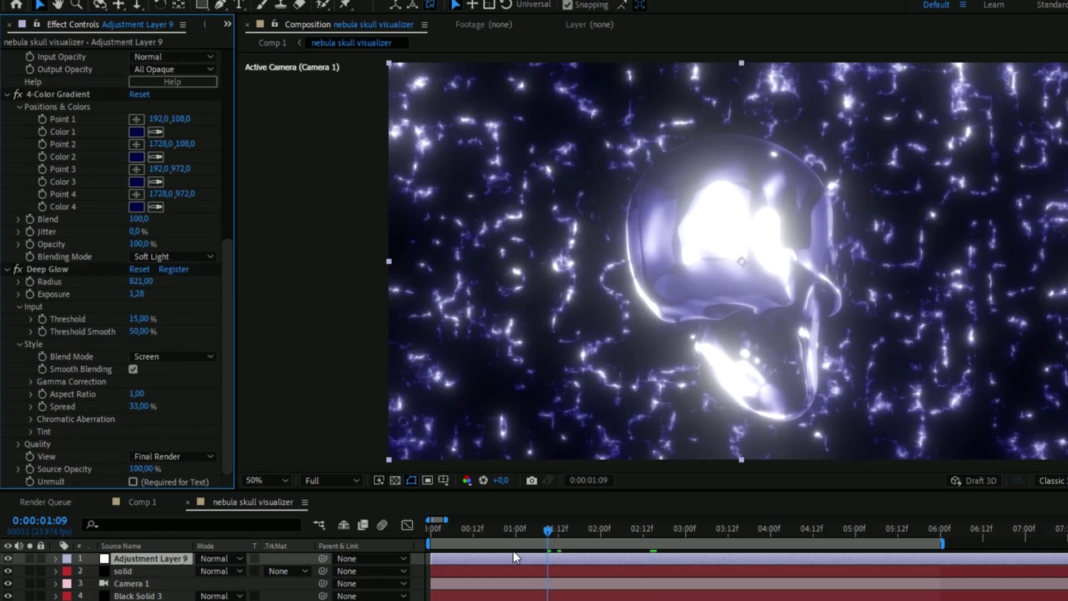
Add a Vignette effect to the adjustment layer and rename the layer cc
{"action": "key", "text": "ctrl+space"}
{"action": "type", "text": "v"}
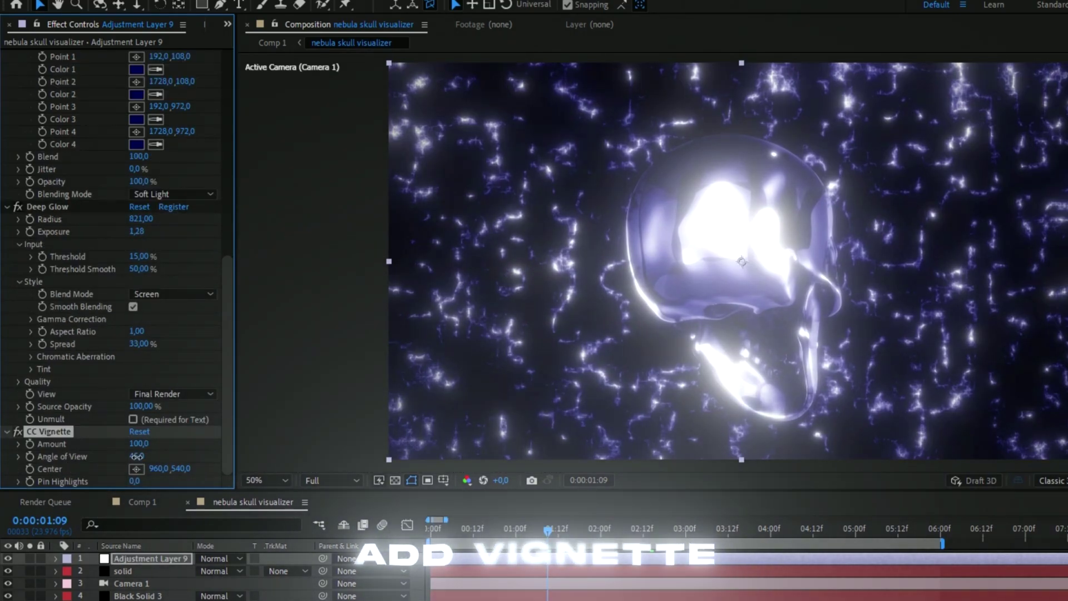
{"action": "left_click", "coordinate": [139, 456]}
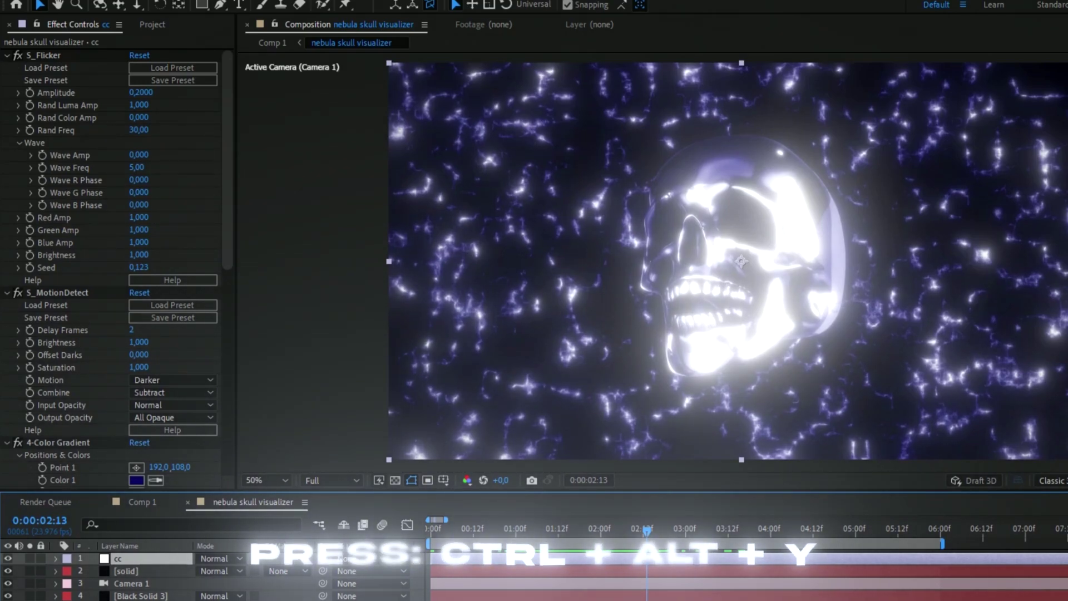
Add a new adjustment layer on top, apply CC Vignette to it and name the layer vig
{"action": "key", "text": "ctrl+alt+y"}
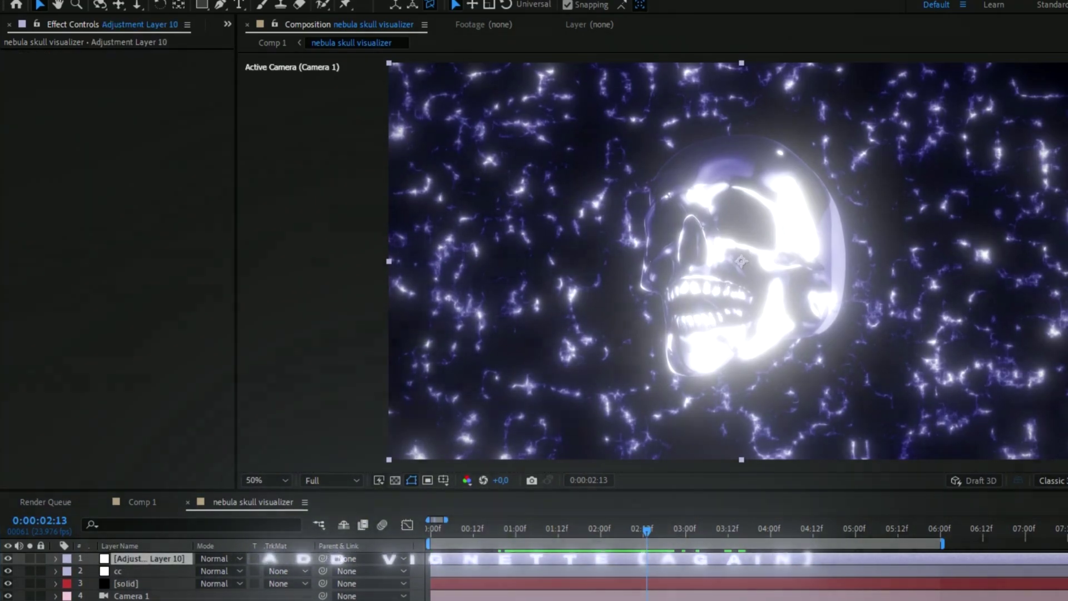
{"action": "key", "text": "ctrl+space"}
{"action": "type", "text": "vign"}
{"action": "key", "text": "Return"}
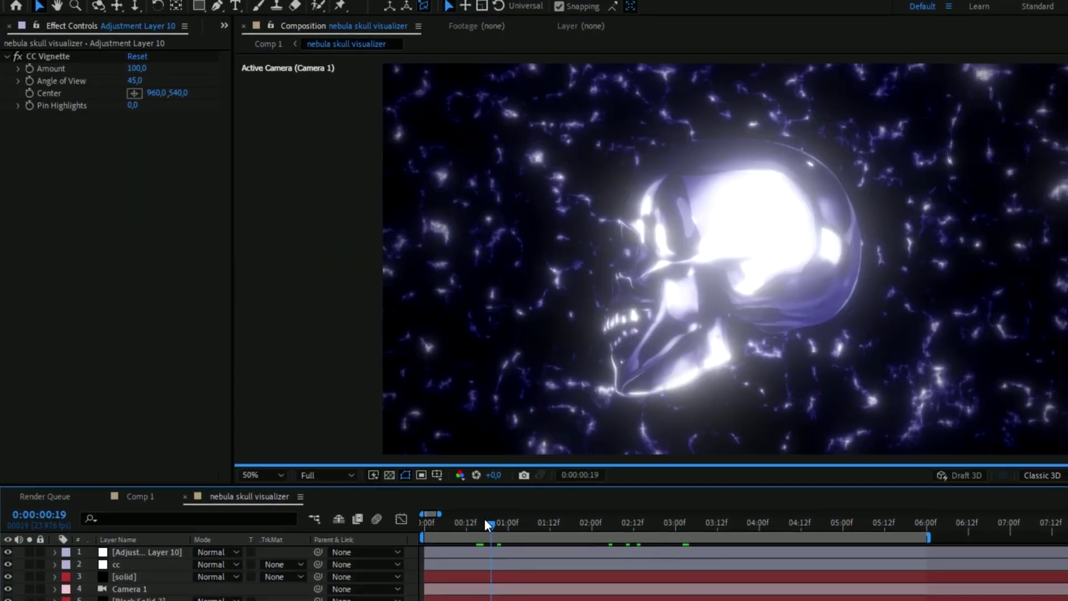
{"action": "left_click_drag", "start_coordinate": [484, 518], "coordinate": [545, 460]}
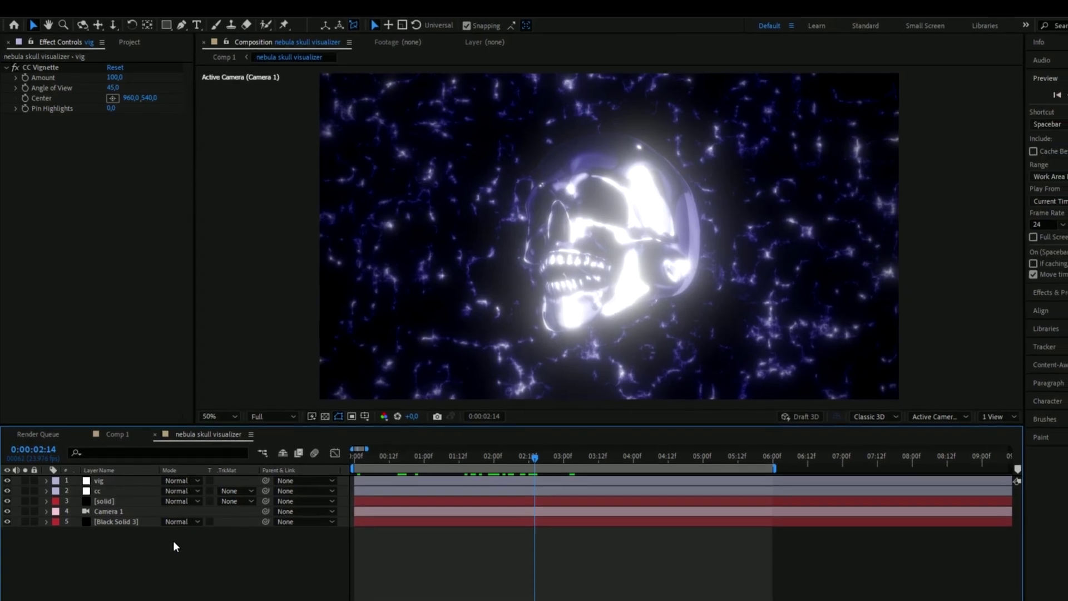
Create another adjustment layer and place it between the vig and cc layers
{"action": "key", "text": "ctrl+alt+y"}
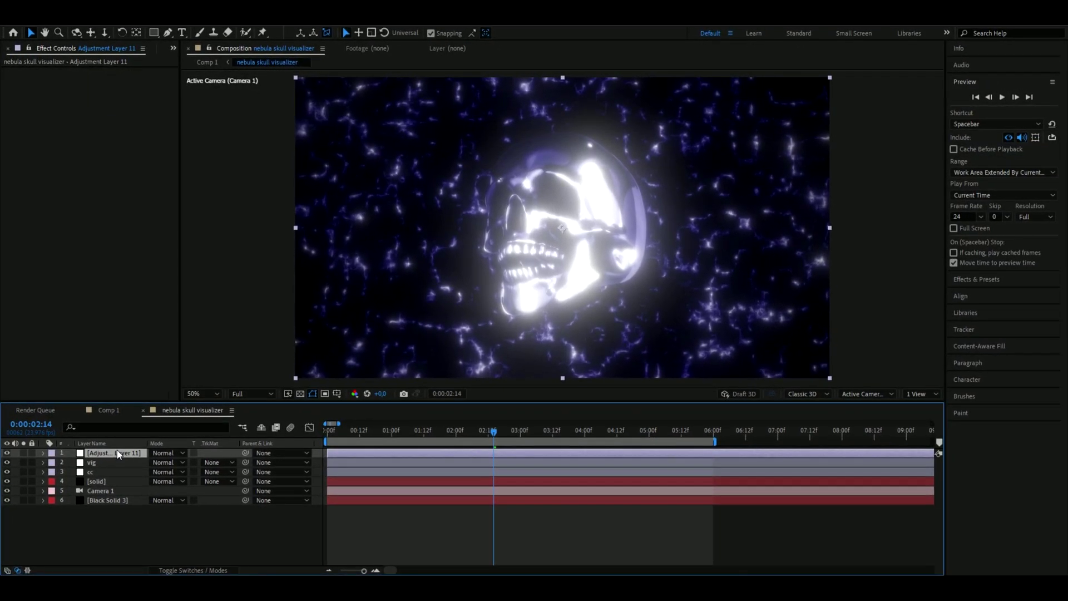
{"action": "left_click_drag", "start_coordinate": [116, 453], "coordinate": [117, 468]}
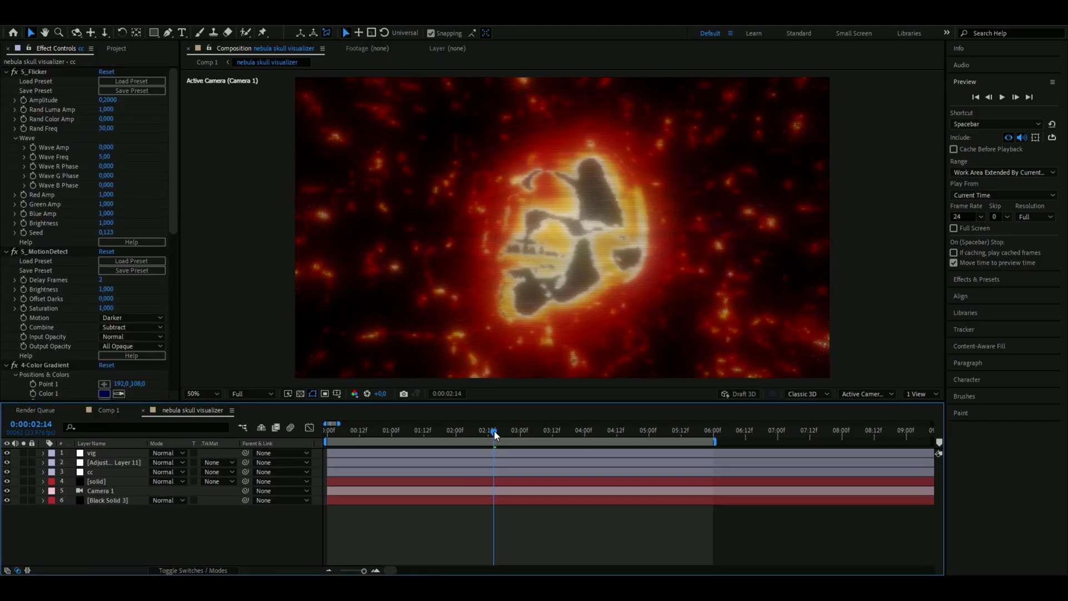
Preview the graded skull animation from the first frame and inspect frames up to about 0:00:02:01
{"action": "left_click_drag", "start_coordinate": [494, 431], "coordinate": [352, 447]}
{"action": "key", "text": "Home"}
{"action": "key", "text": "space"}
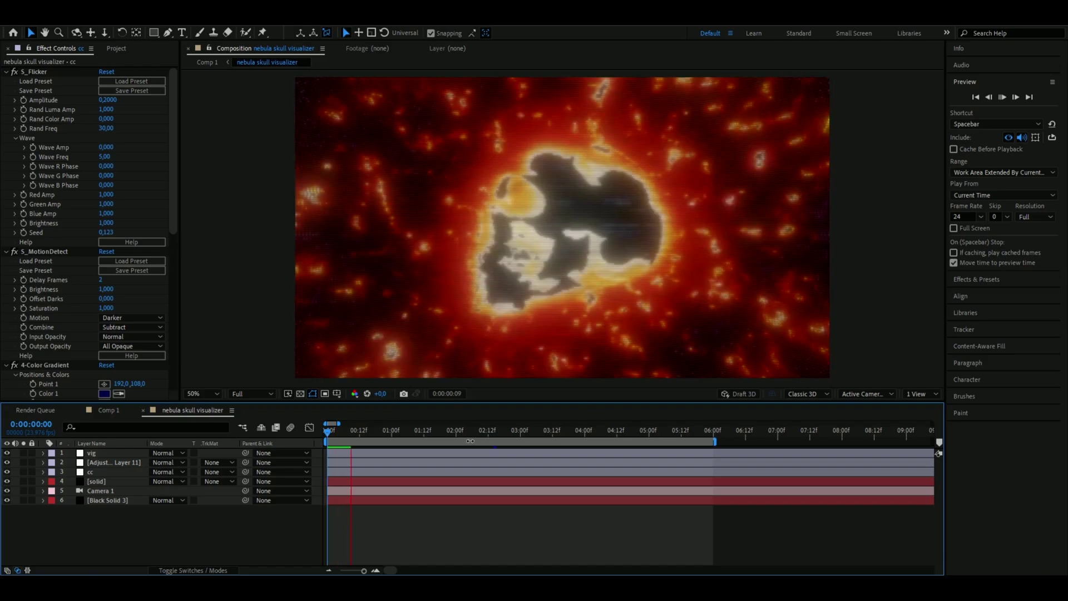
{"action": "left_click", "coordinate": [346, 436]}
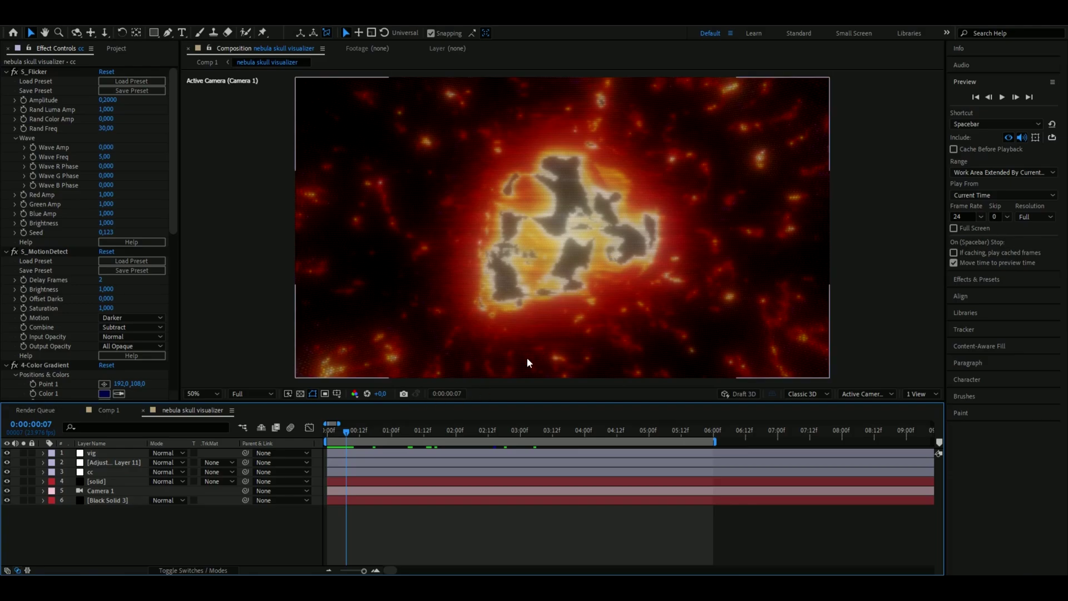
{"action": "left_click_drag", "start_coordinate": [396, 435], "coordinate": [459, 436]}
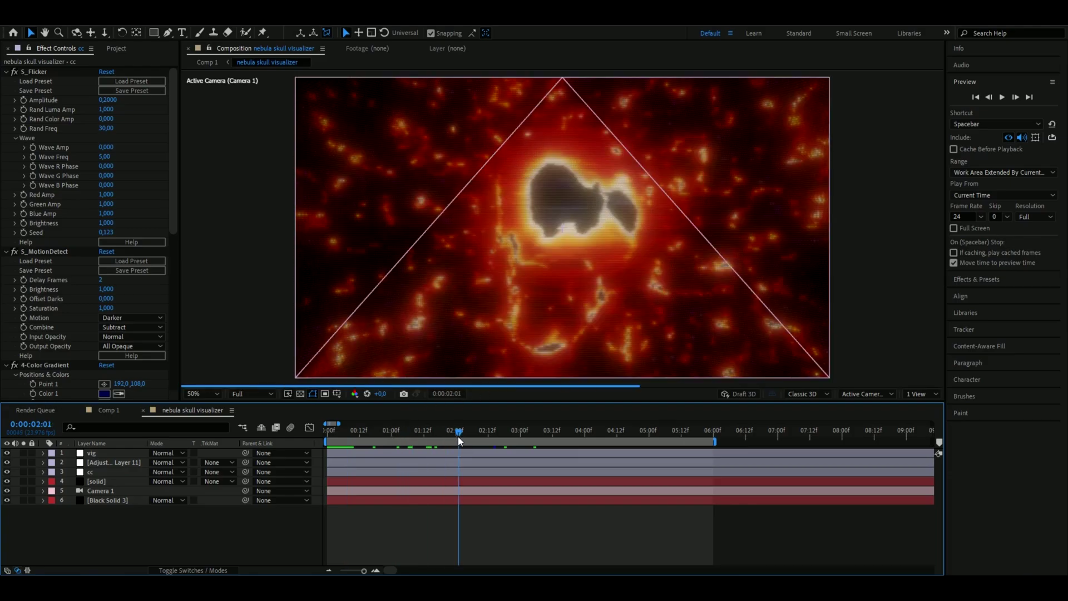
{"action": "key", "text": "space"}
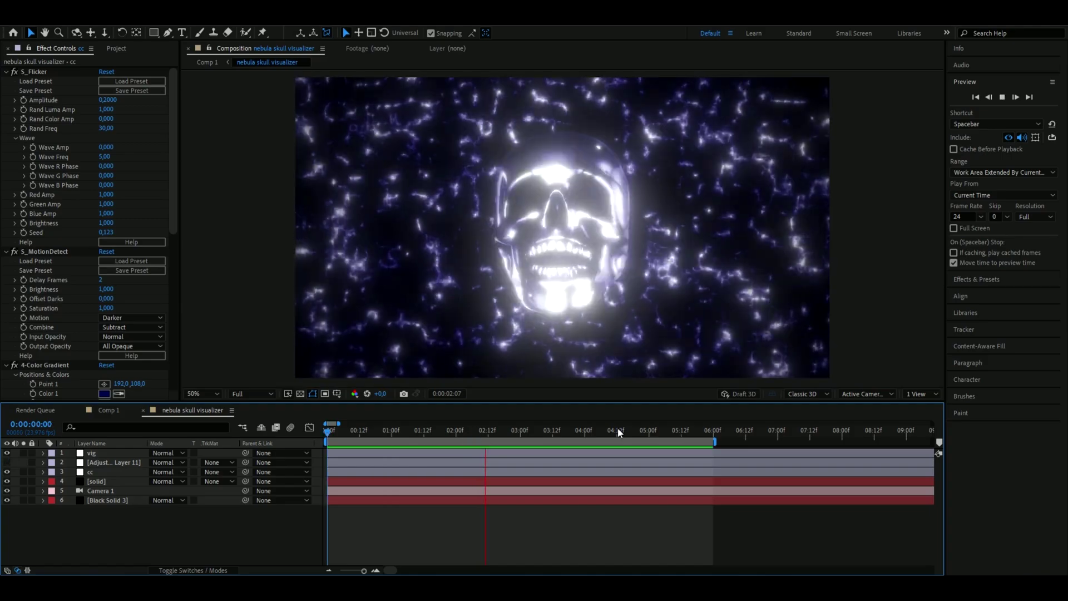